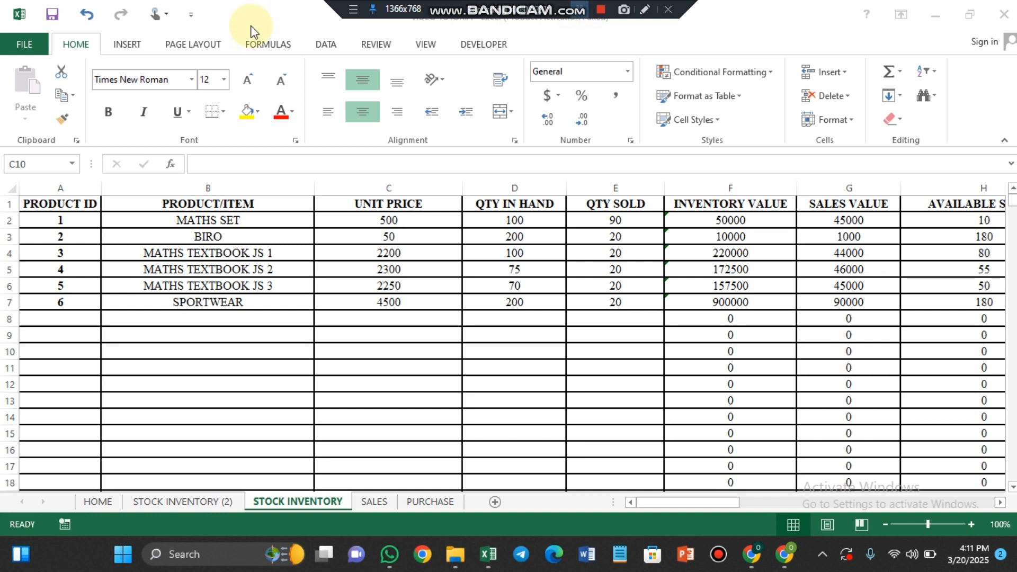
Convert the range A1:J410 on the STOCK INVENTORY sheet into a table with headers.
click(68, 206)
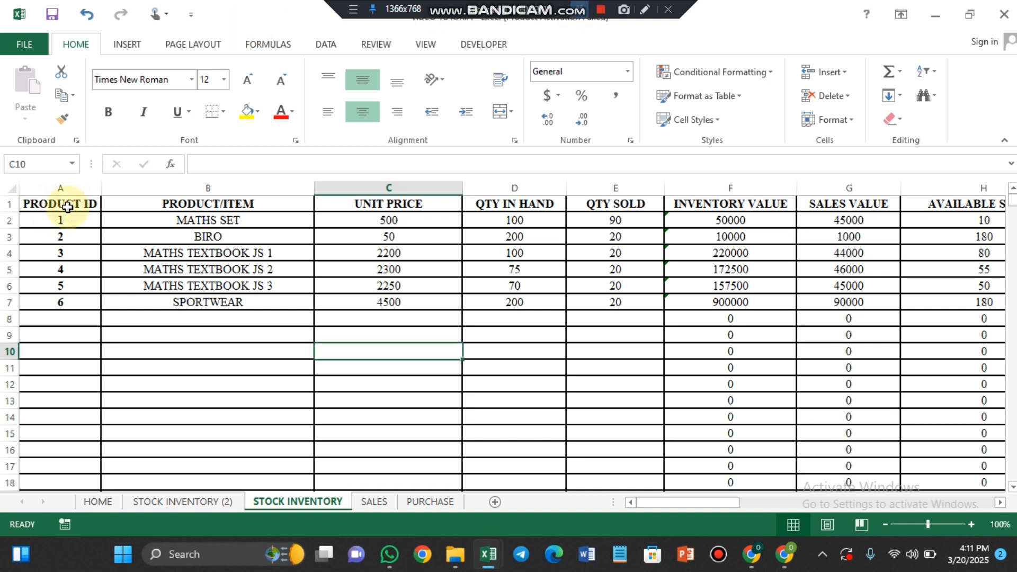
click(59, 204)
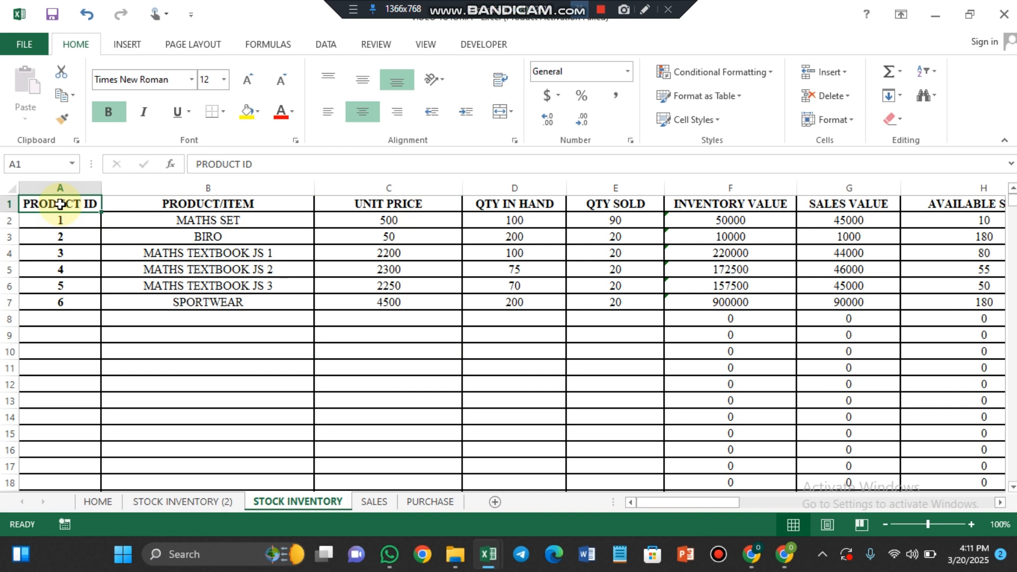
drag(66, 205, 823, 436)
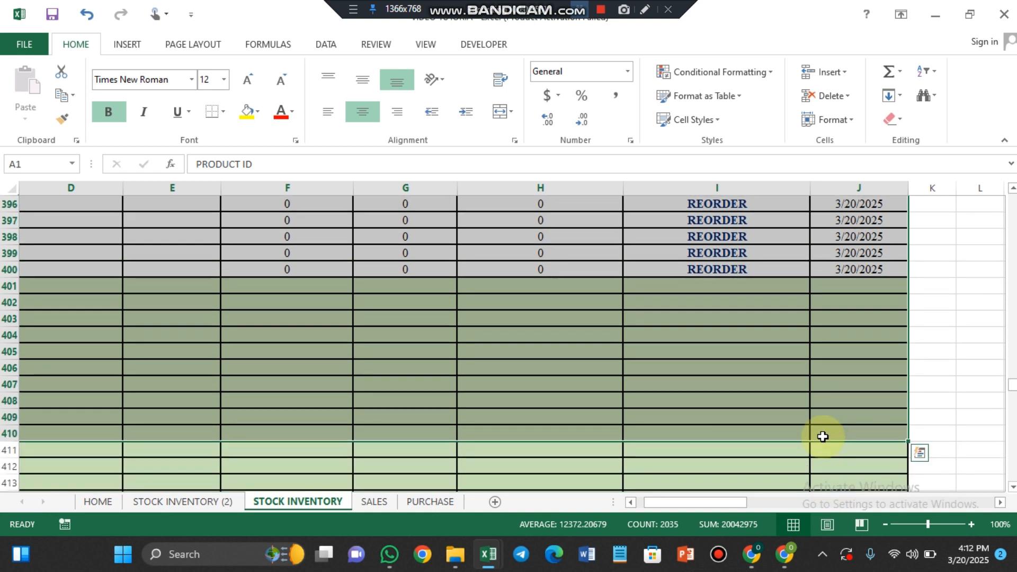
scroll(823, 437, up, 20)
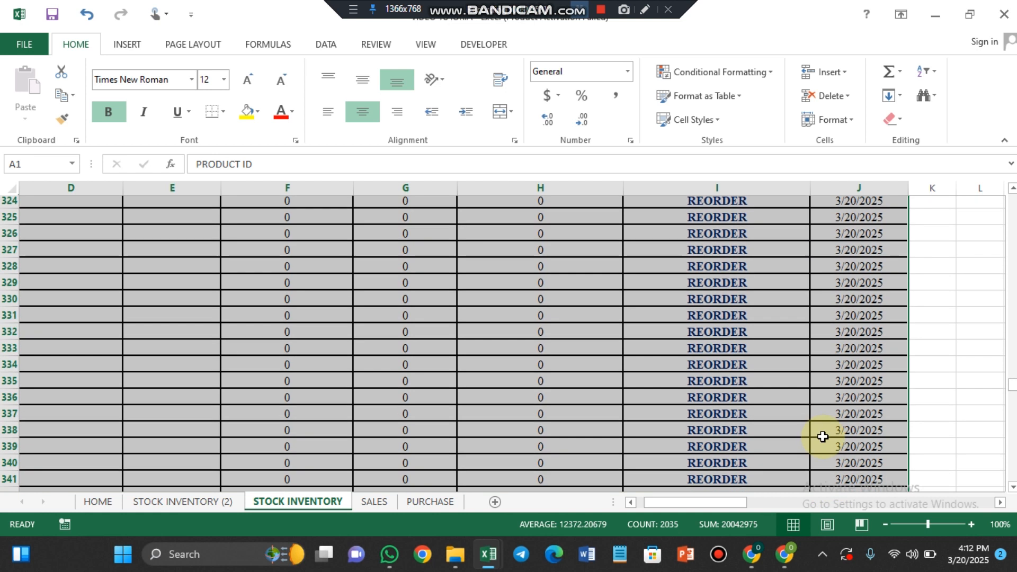
scroll(823, 436, up, 2)
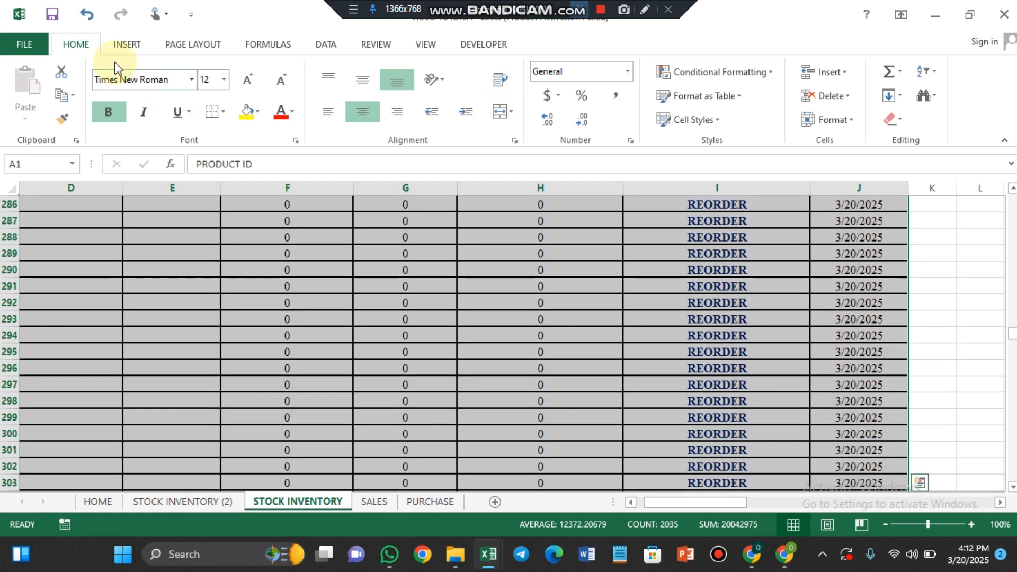
click(129, 47)
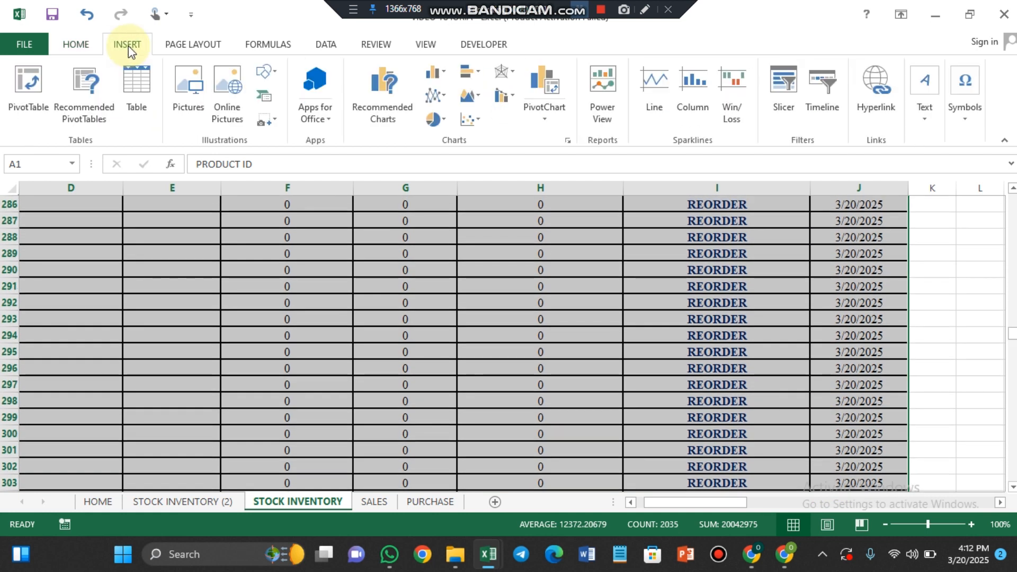
click(136, 91)
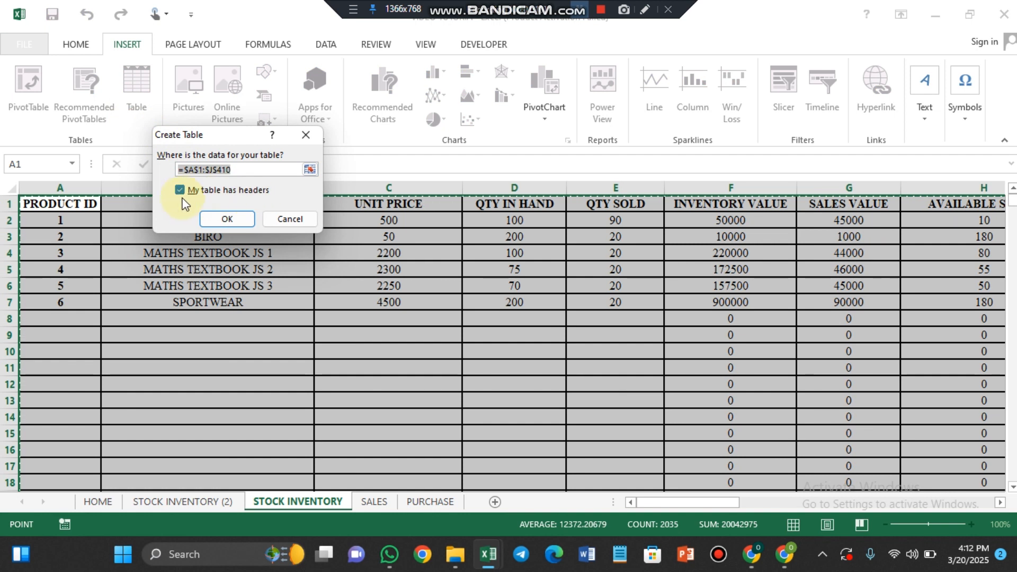
click(226, 219)
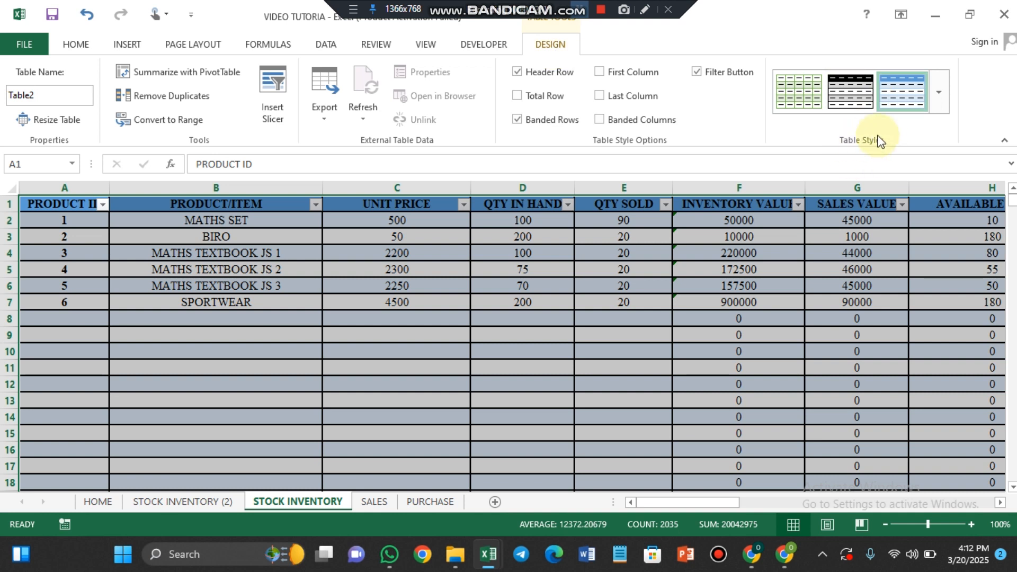
Try green, gold, black and green-grid table styles on the stock inventory table.
click(938, 95)
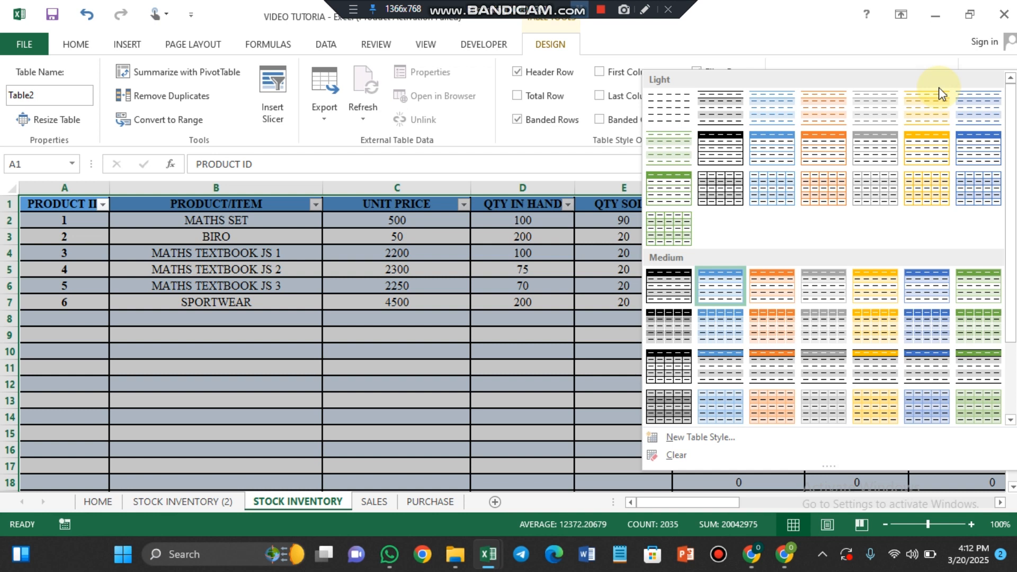
click(669, 229)
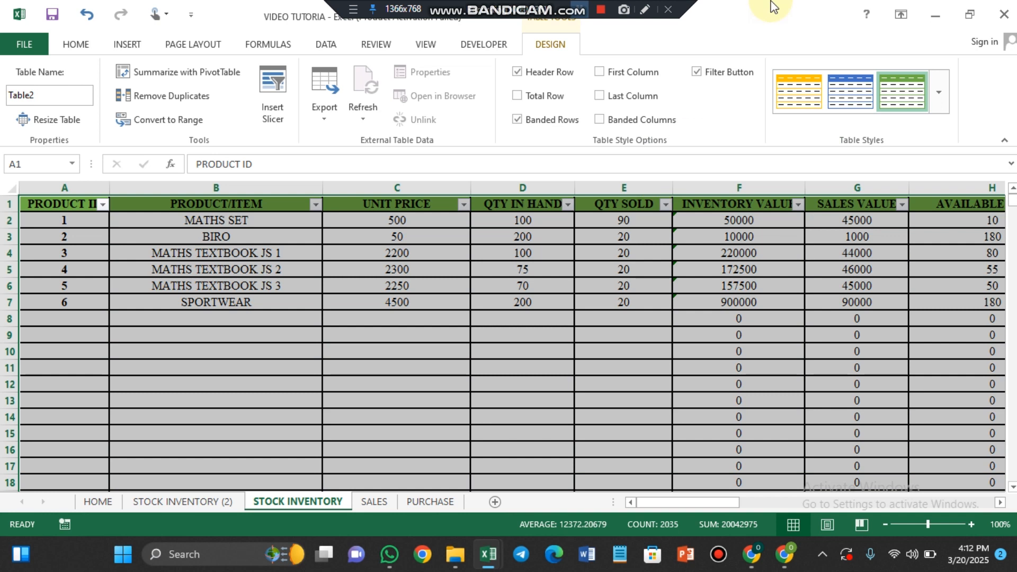
click(798, 91)
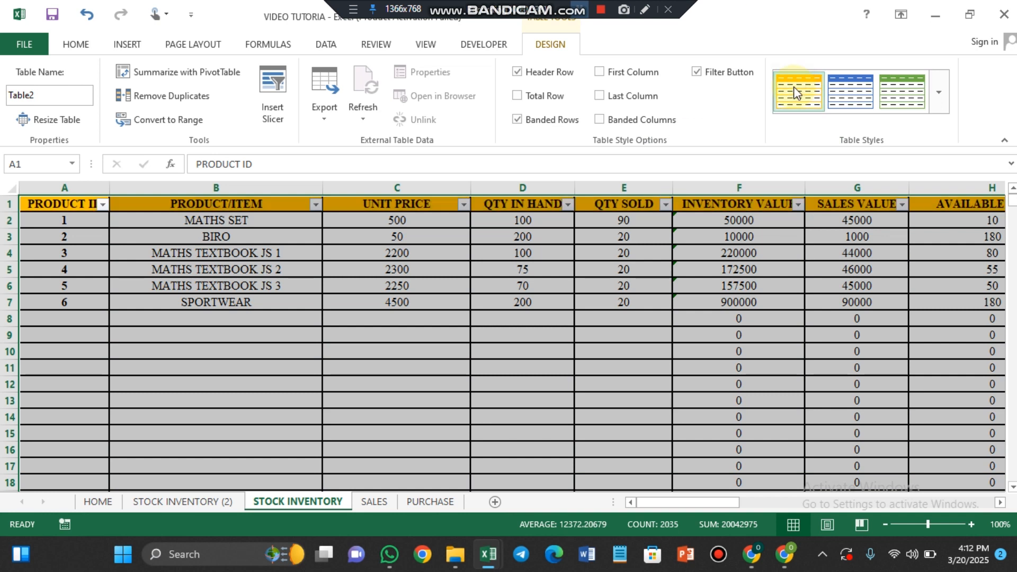
click(932, 95)
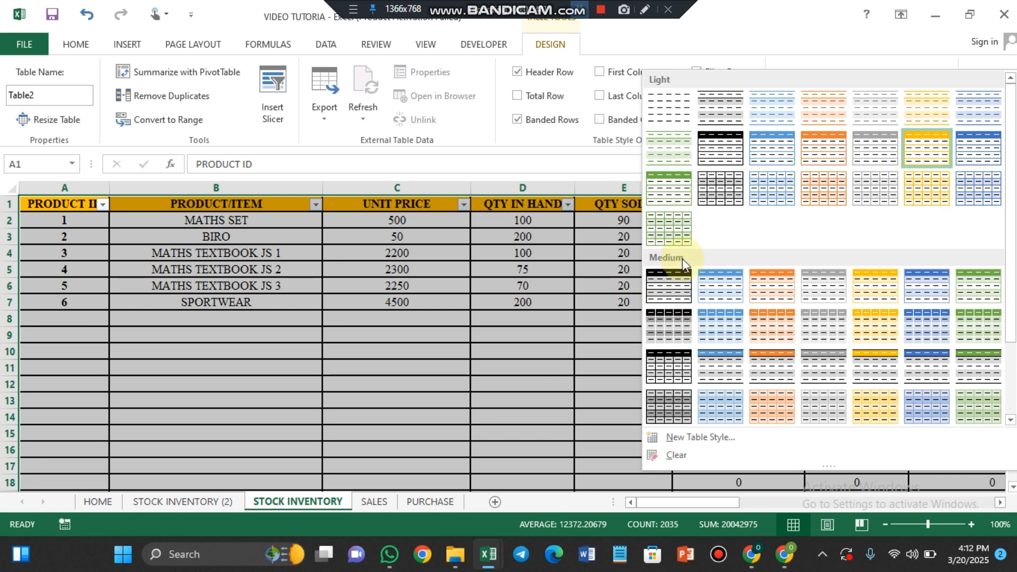
click(670, 286)
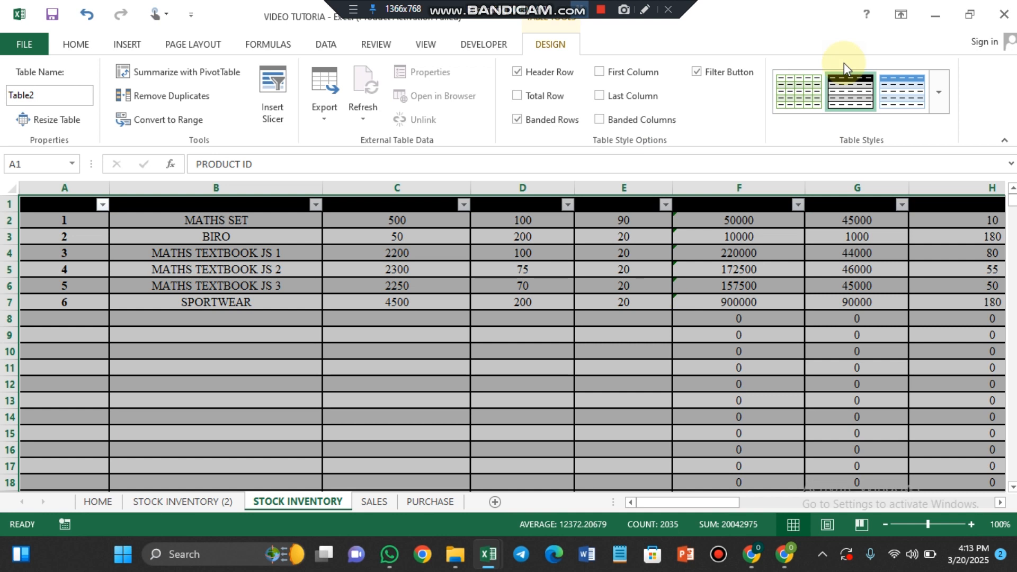
click(788, 103)
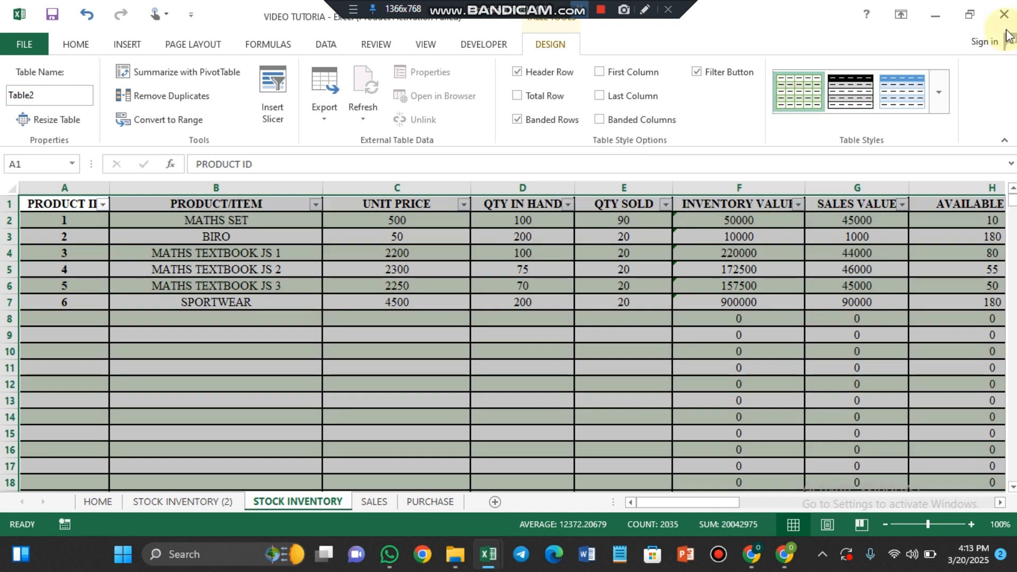
Apply the orange light table style with a solid header row to the stock inventory table.
click(941, 94)
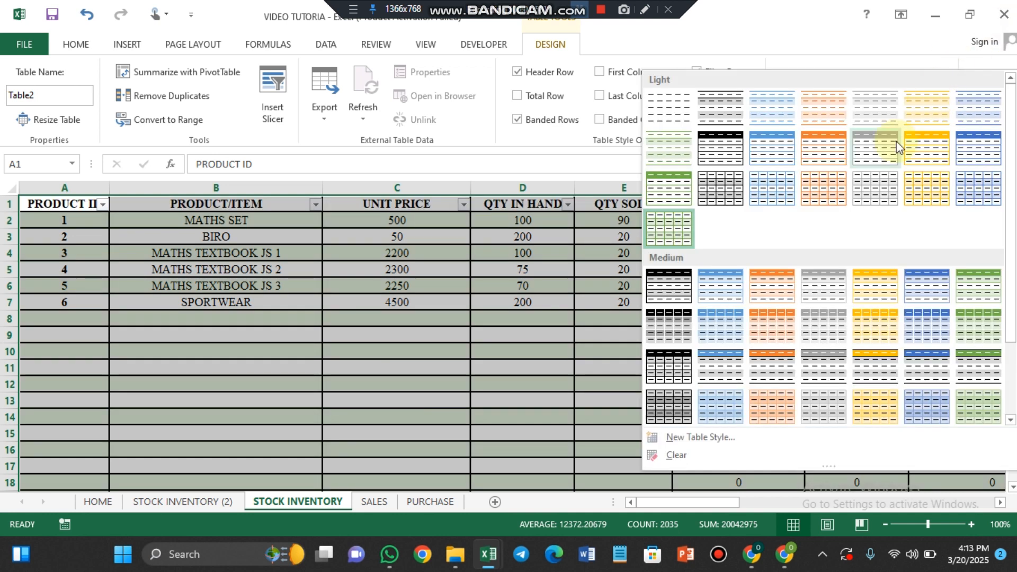
click(817, 149)
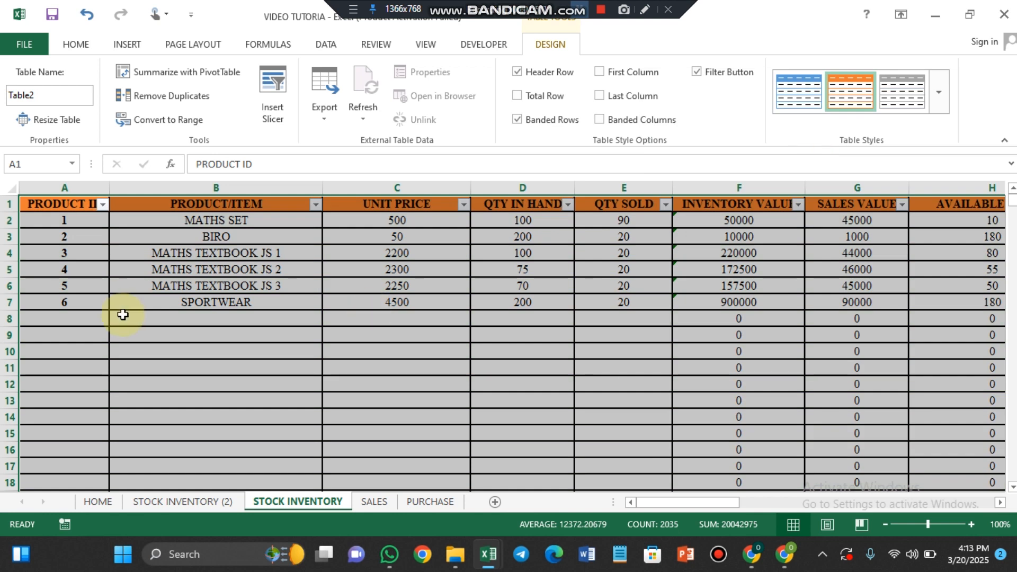
click(166, 319)
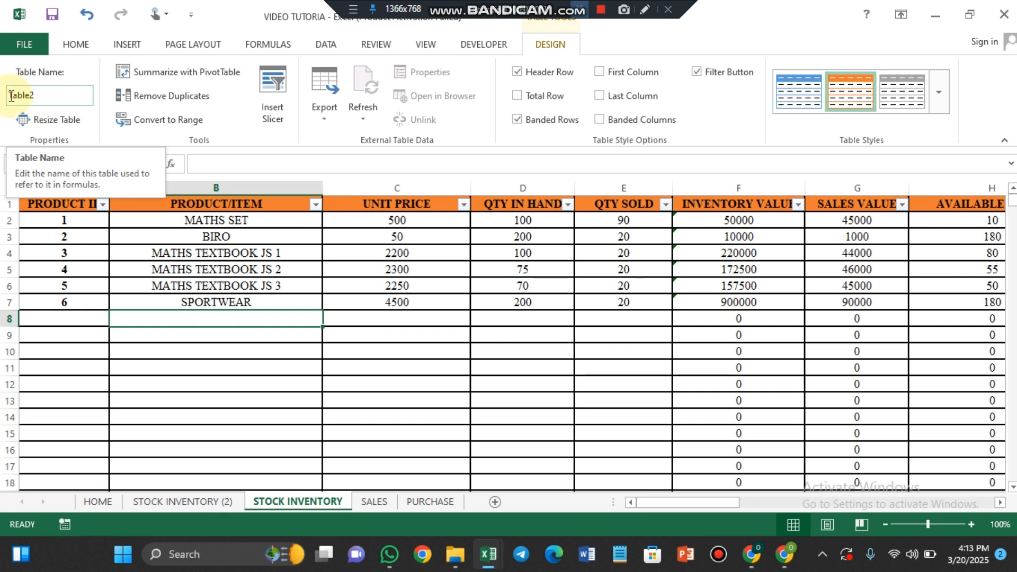
Rename the stock inventory table as STOCK.
drag(11, 96, 39, 97)
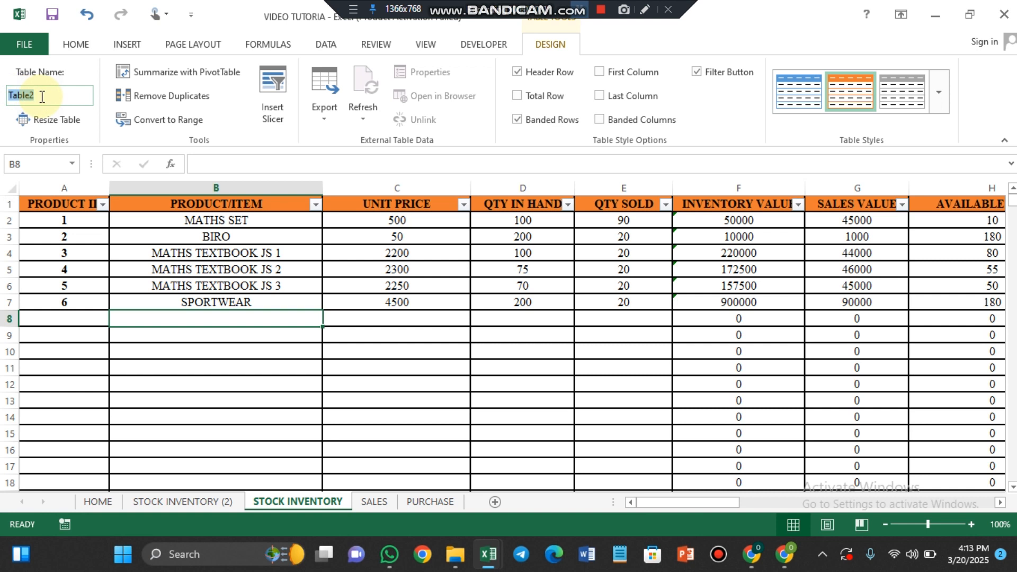
text(STOCK)
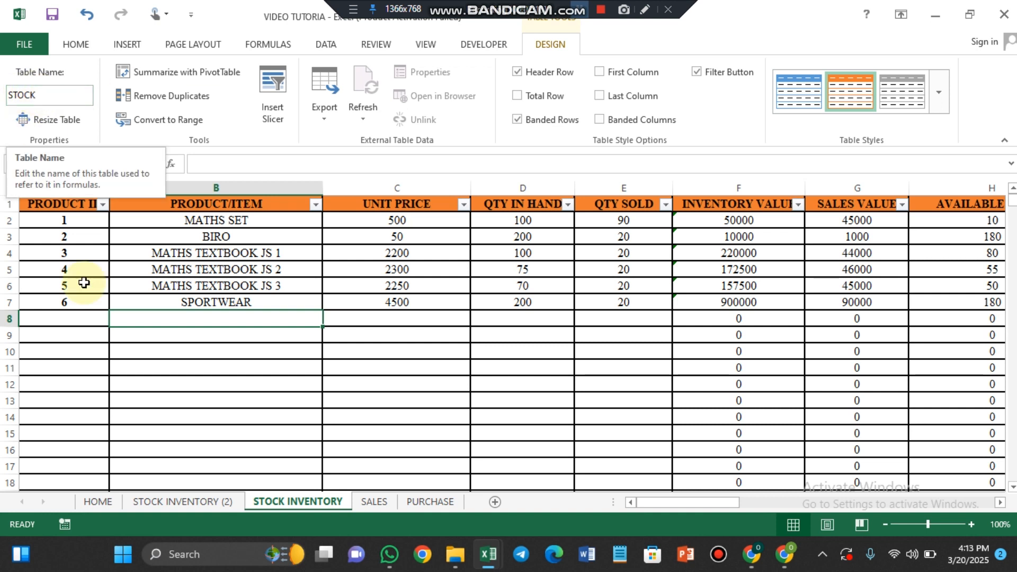
click(113, 287)
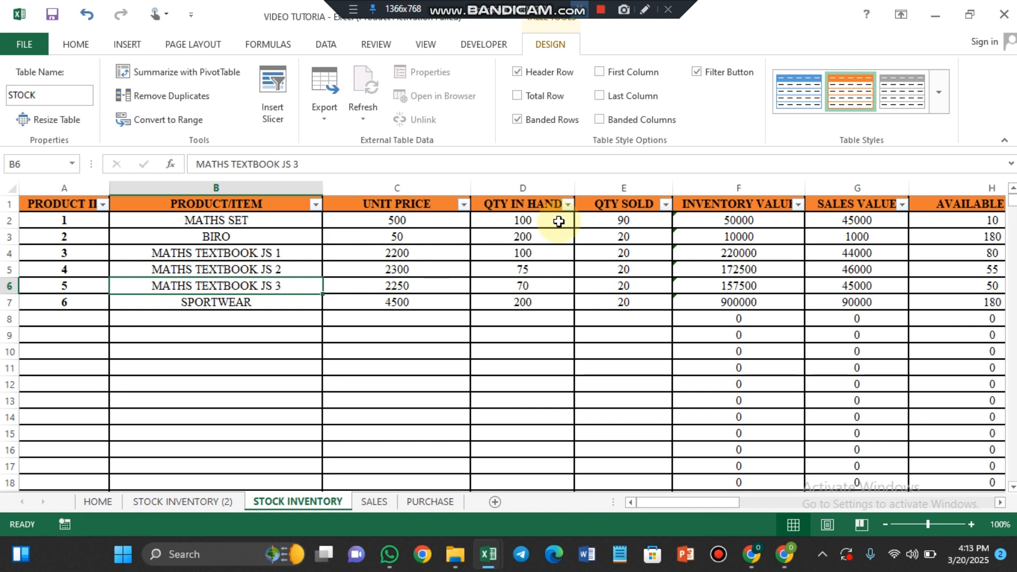
scroll(559, 221, right, 3)
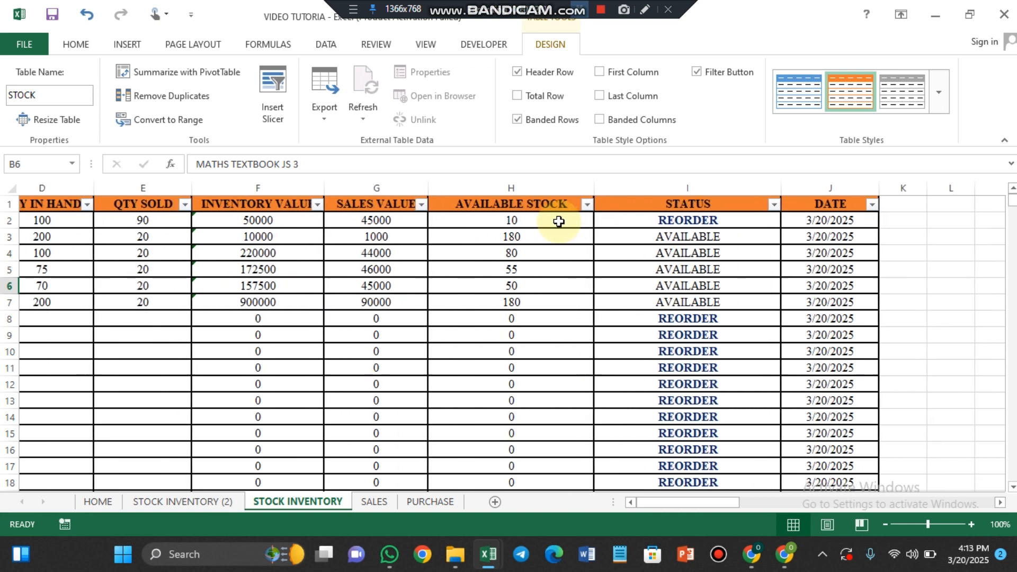
scroll(559, 222, left, 3)
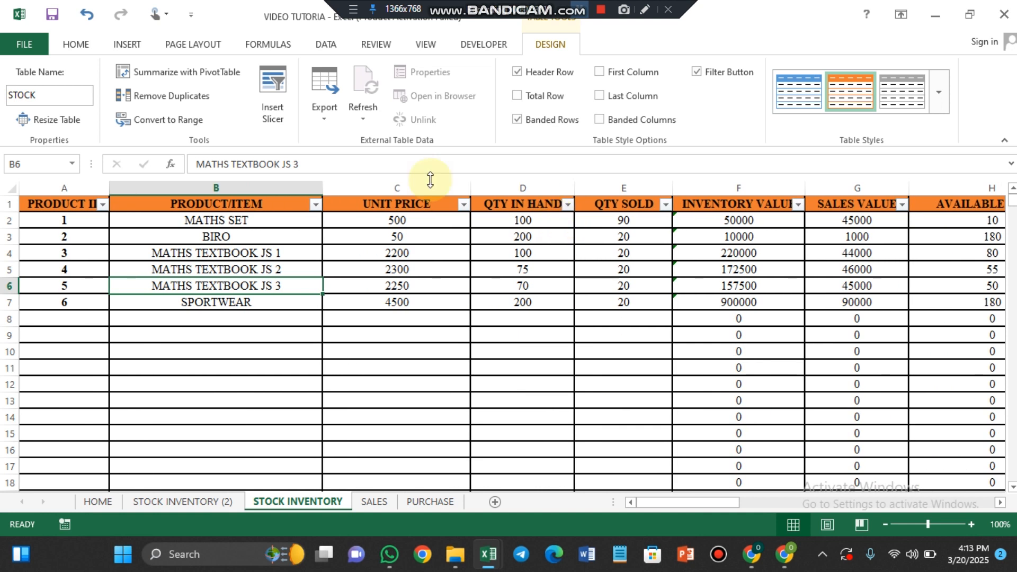
click(717, 221)
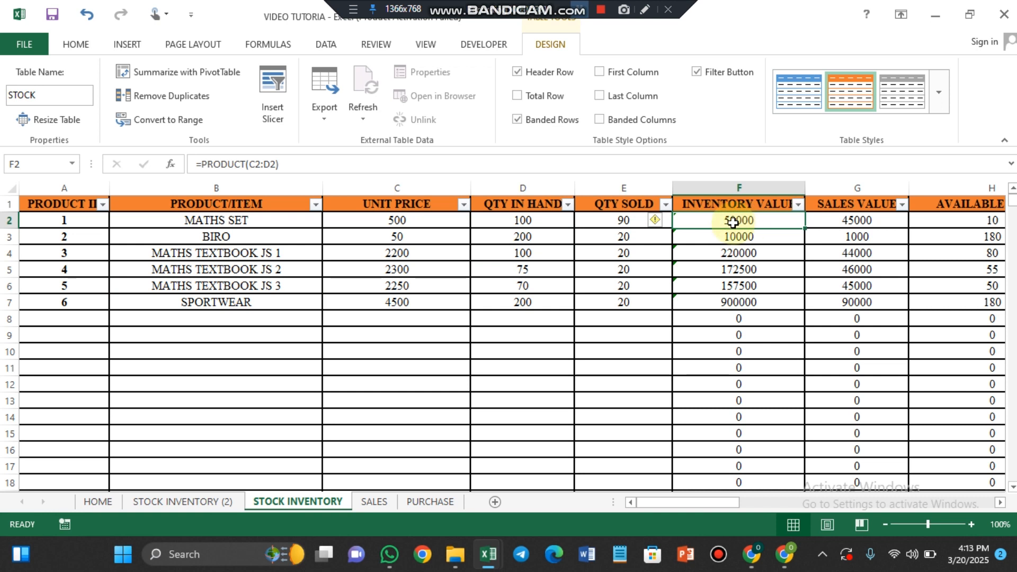
click(581, 16)
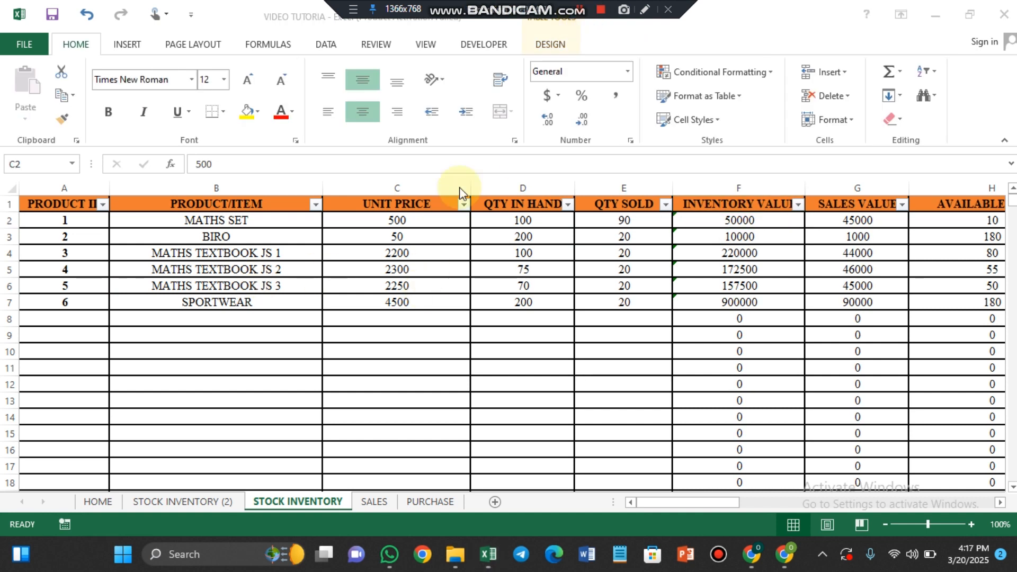
click(463, 204)
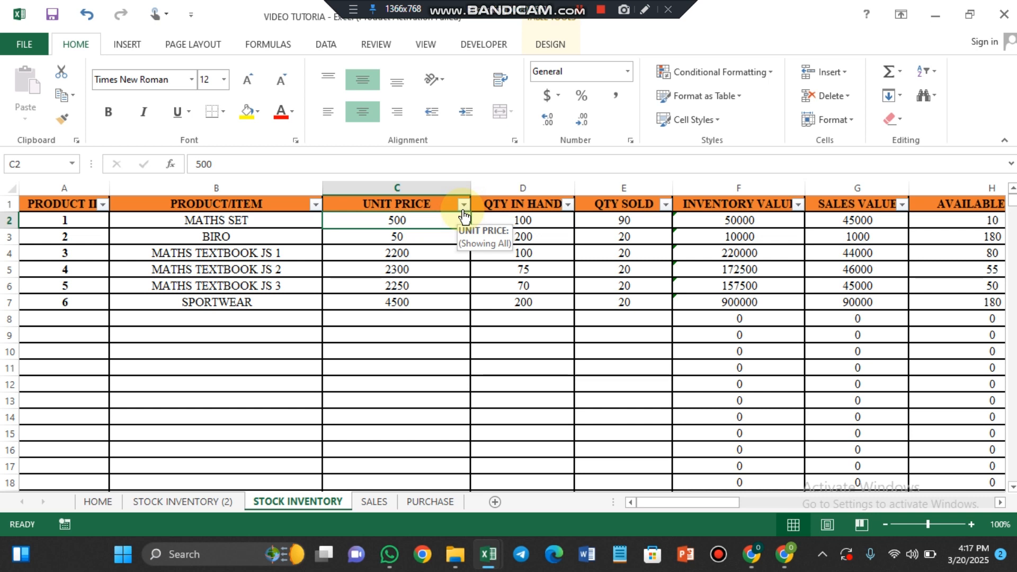
click(464, 206)
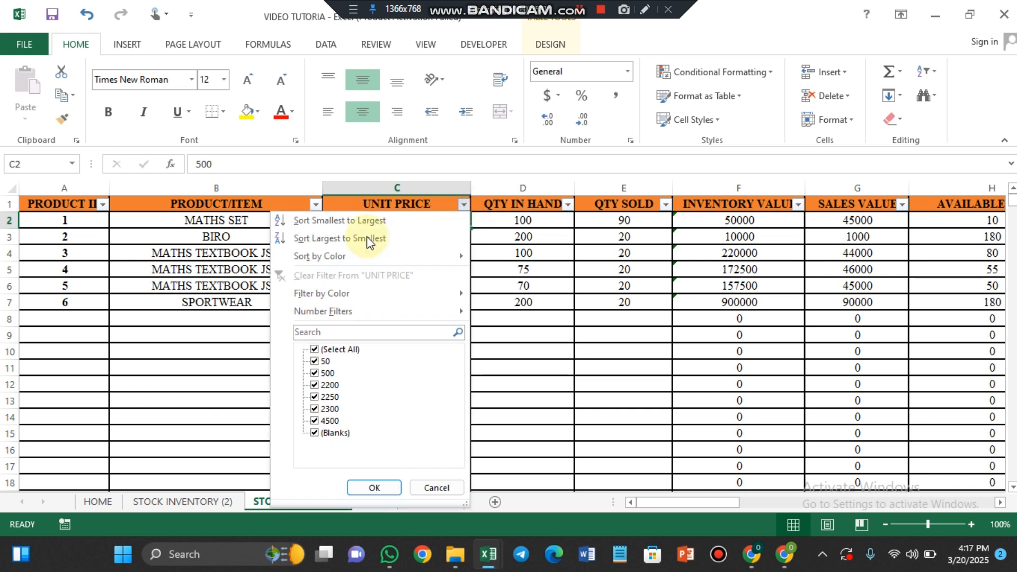
click(204, 283)
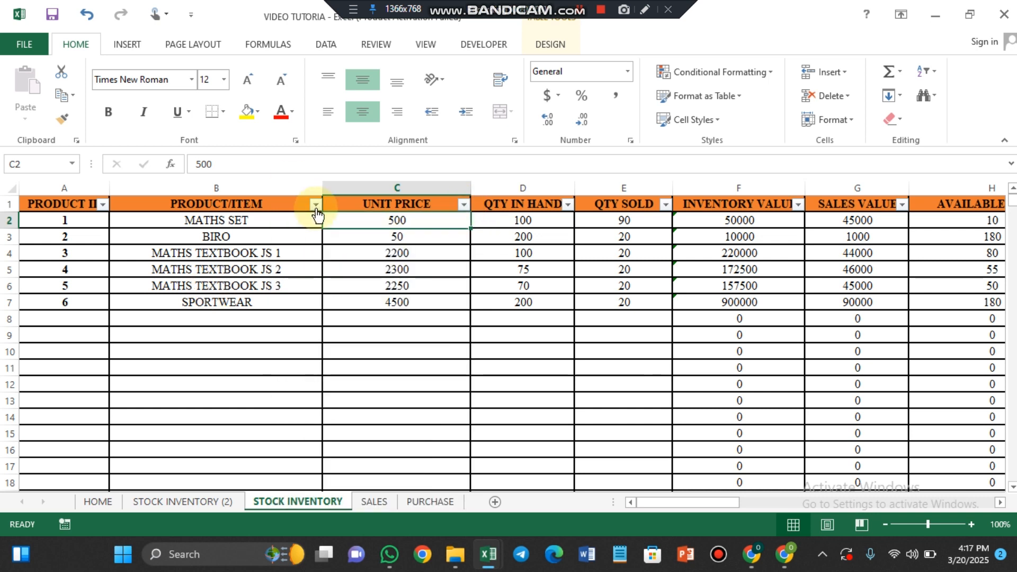
Filter the PRODUCT/ITEM column to show only BIRO.
click(316, 205)
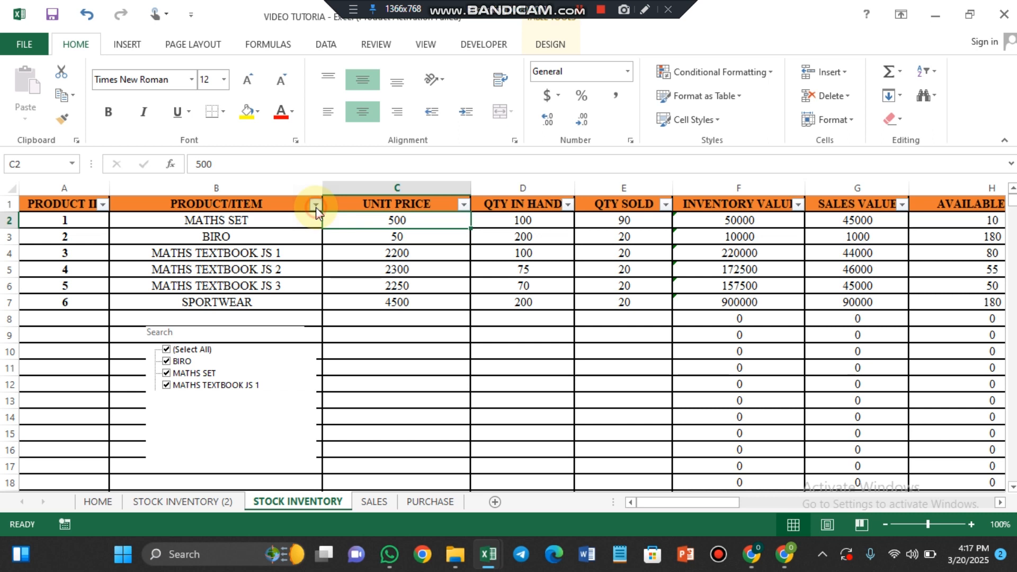
click(178, 349)
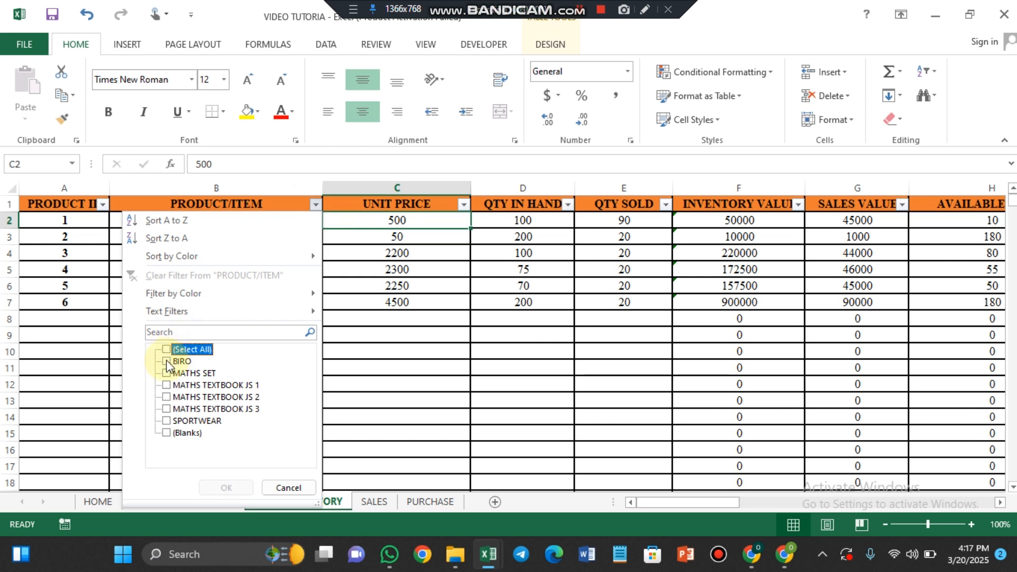
click(166, 361)
click(225, 488)
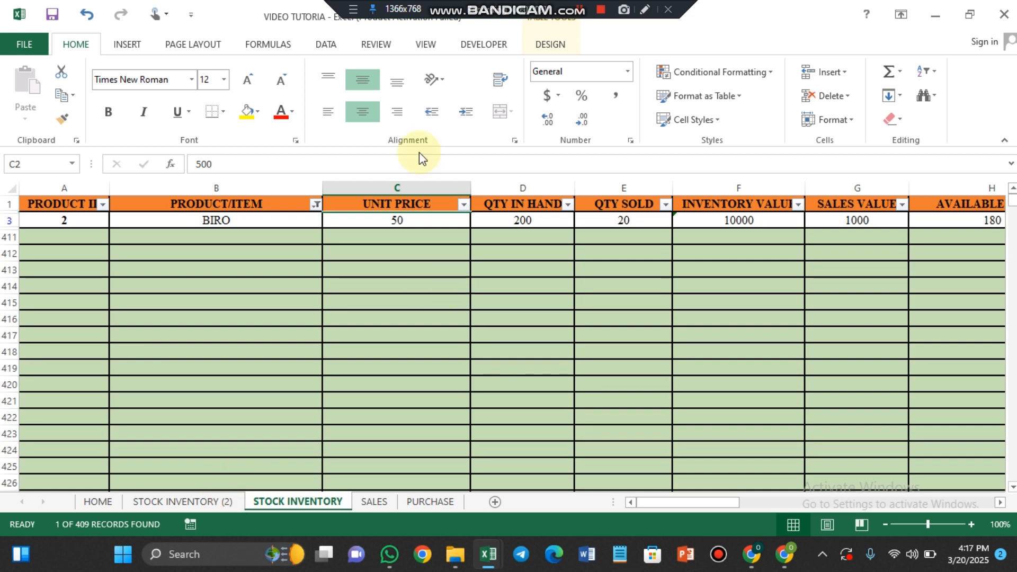
Reset the PRODUCT/ITEM filter to include all items and blanks.
click(316, 205)
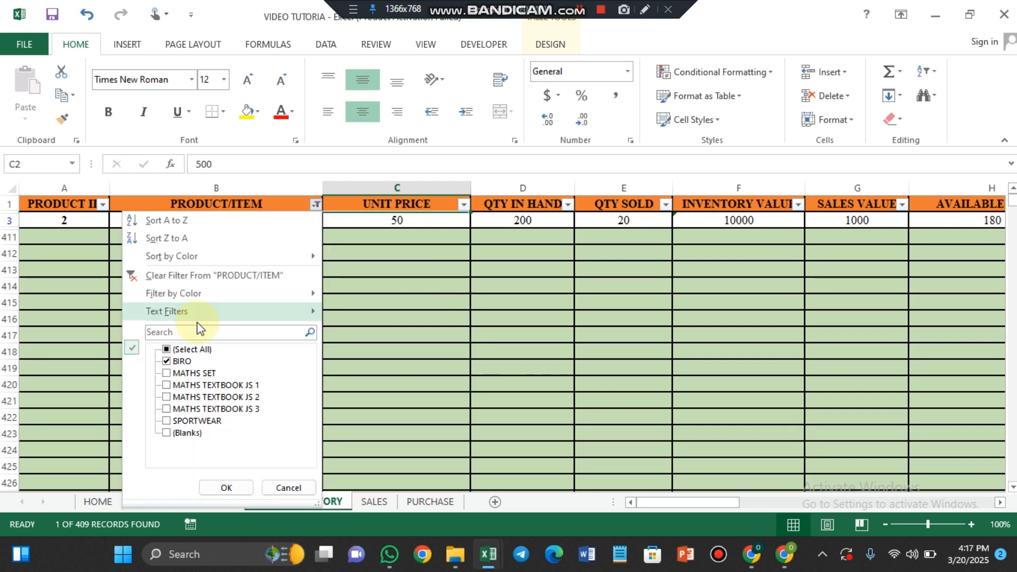
click(168, 351)
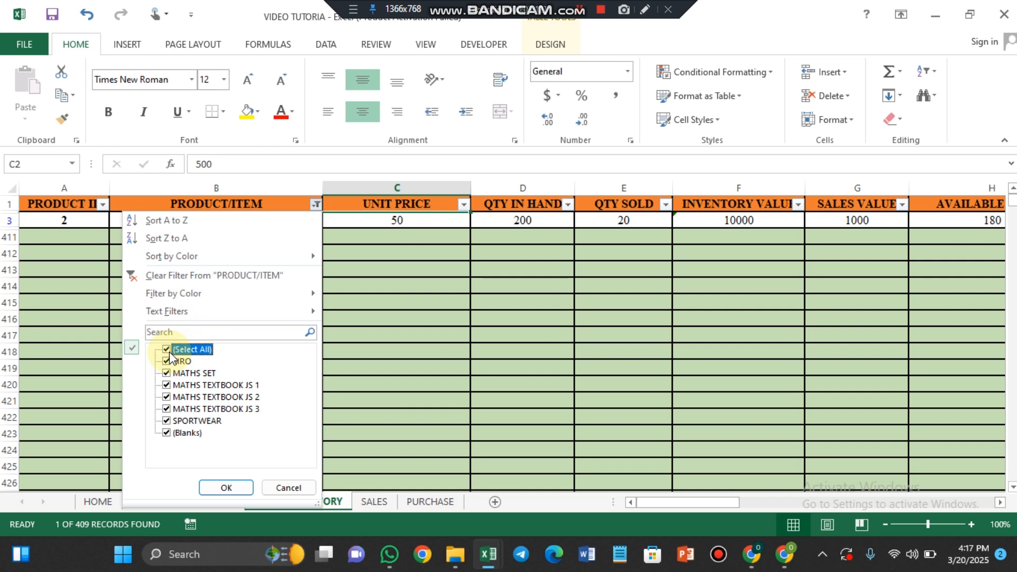
click(225, 486)
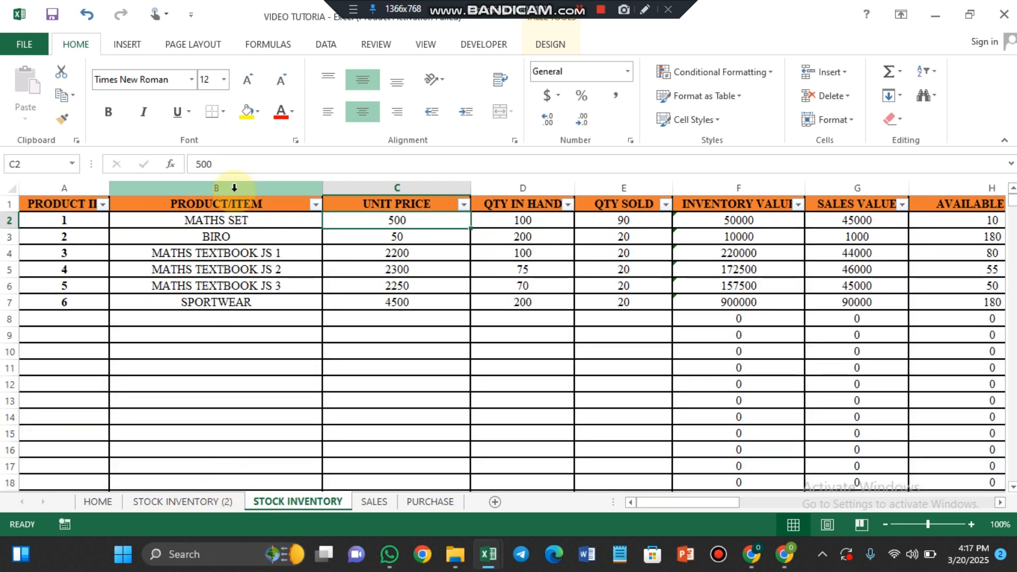
Sort the stock inventory table by PRODUCT/ITEM values from A to Z.
click(235, 220)
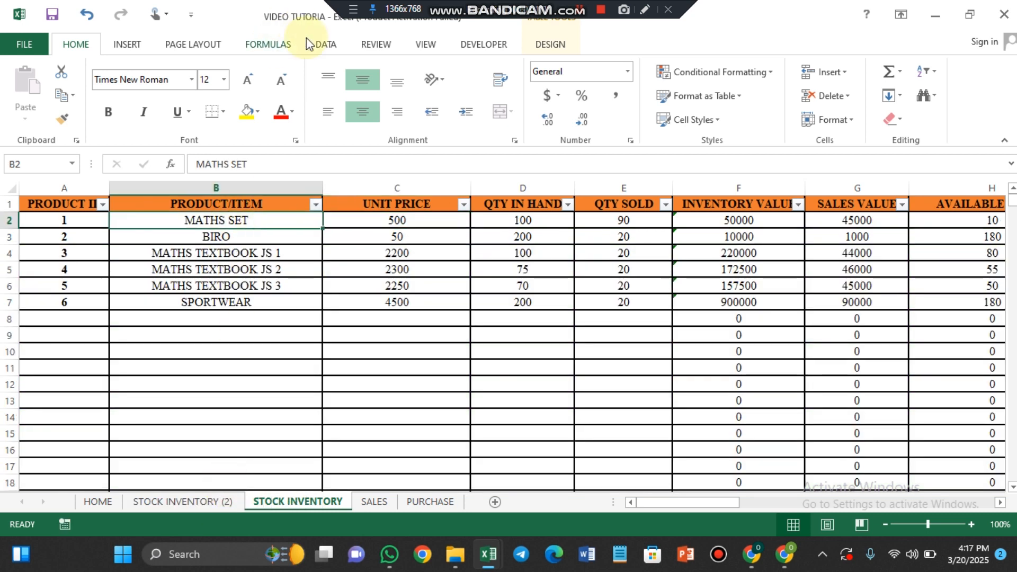
click(324, 44)
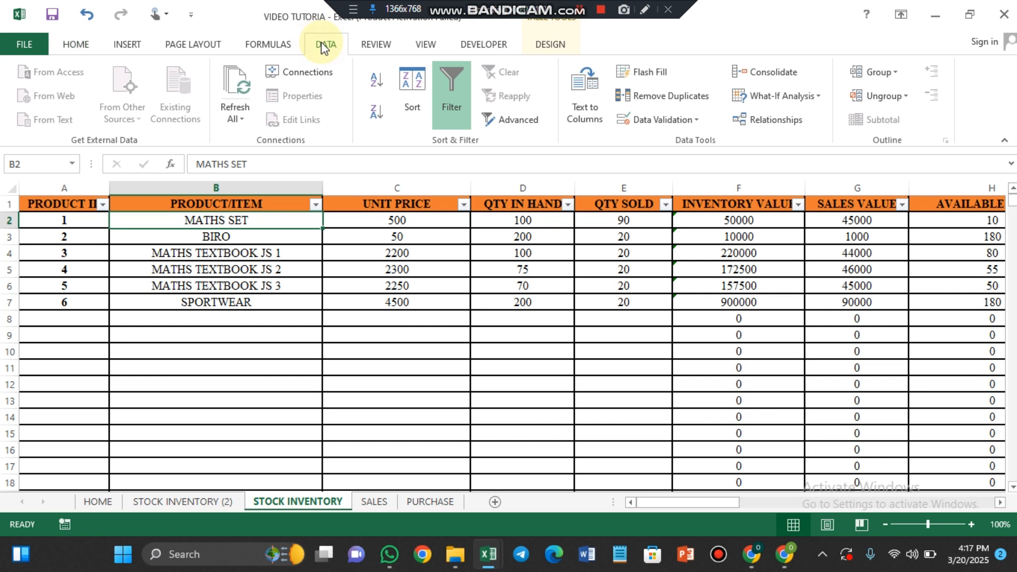
click(412, 85)
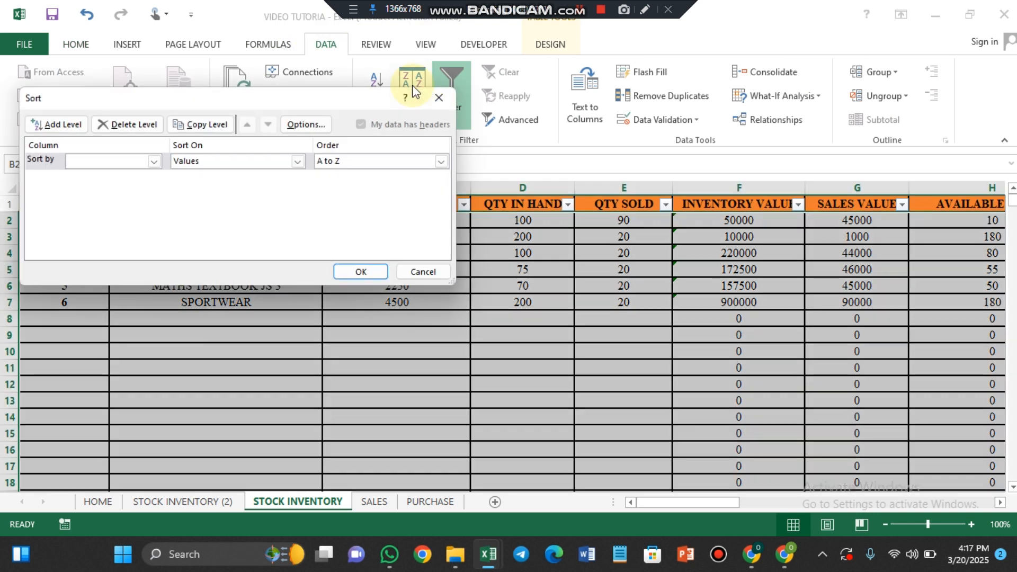
click(154, 161)
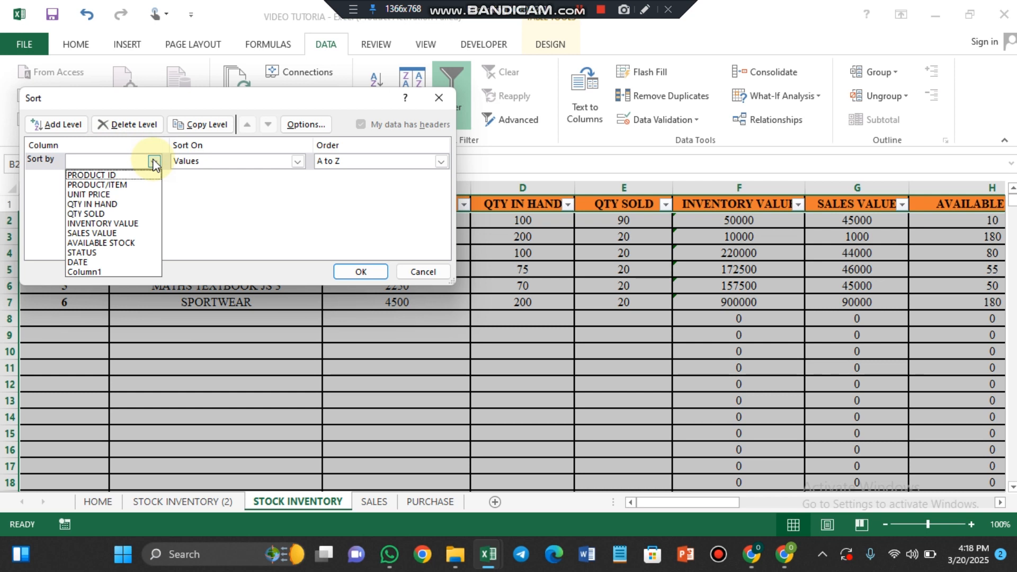
click(126, 184)
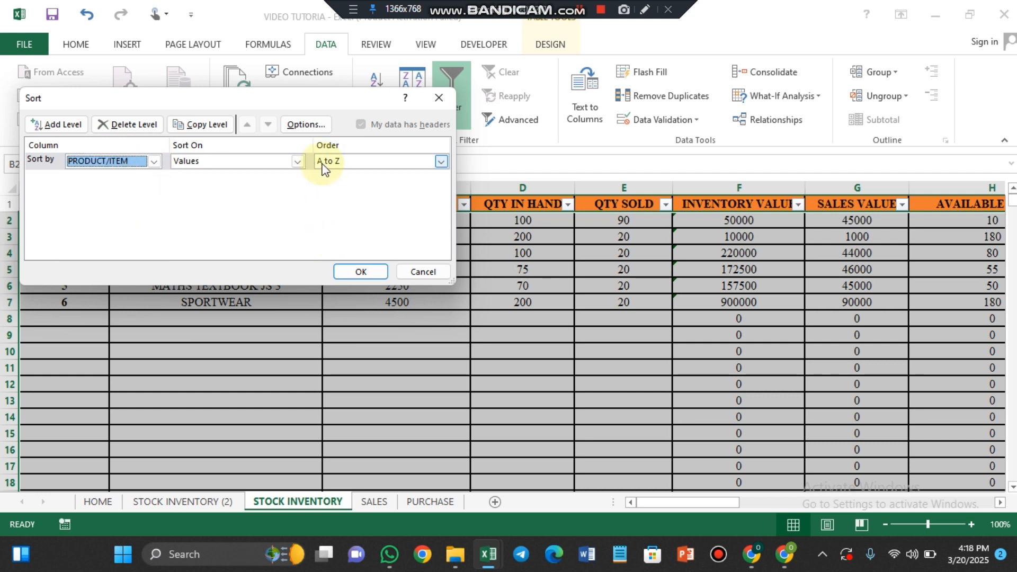
click(357, 271)
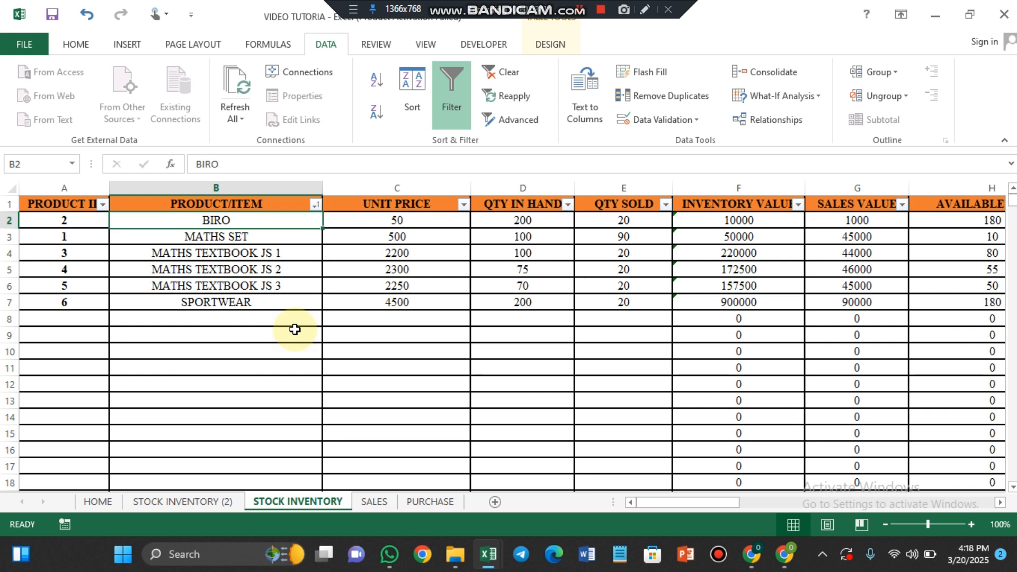
click(182, 319)
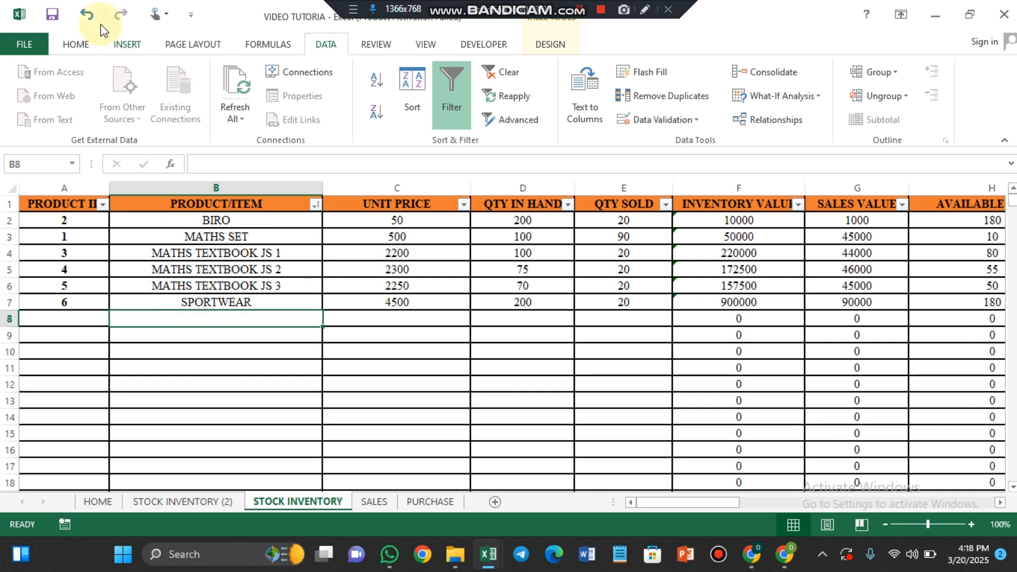
click(72, 46)
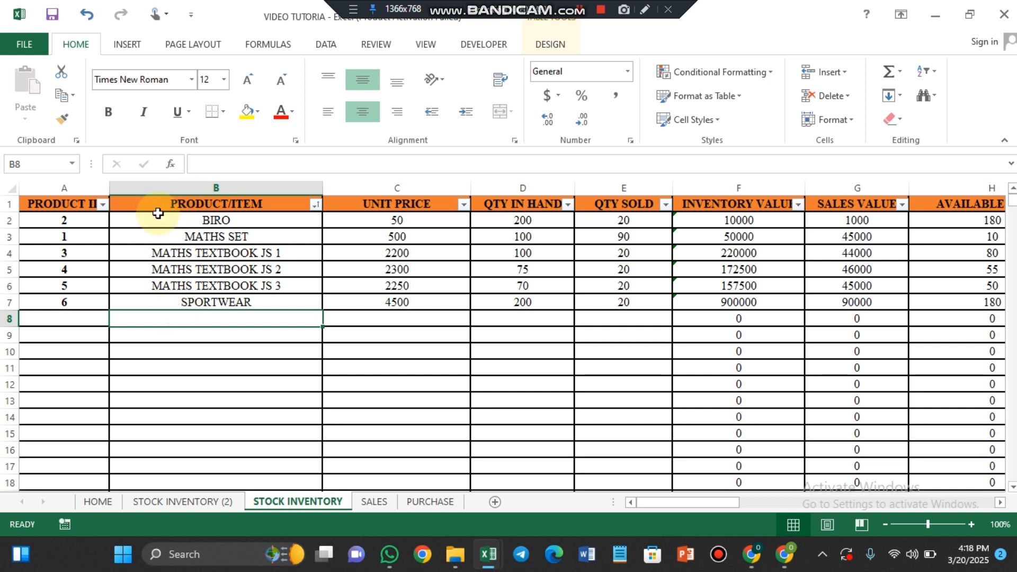
click(143, 223)
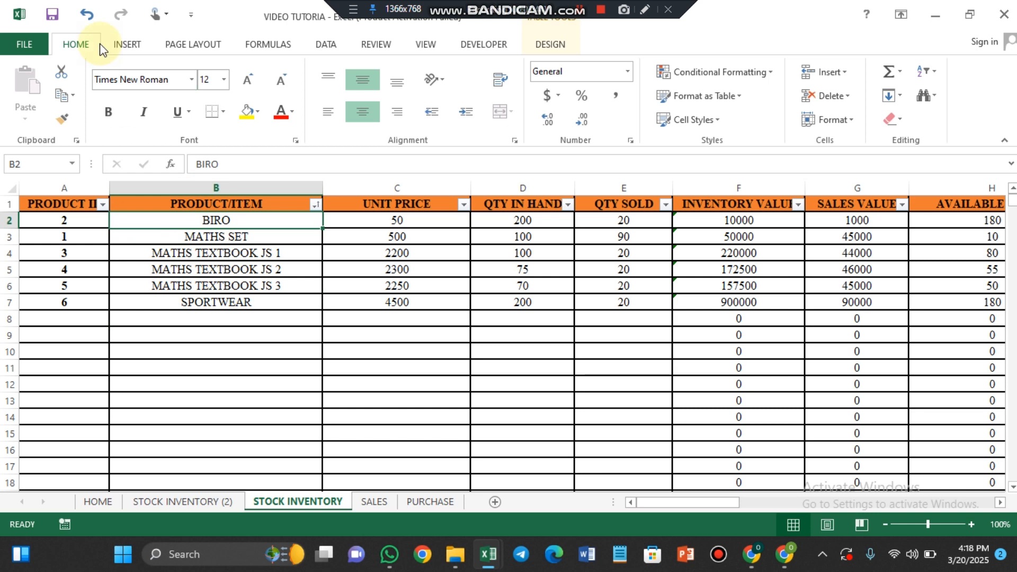
click(123, 47)
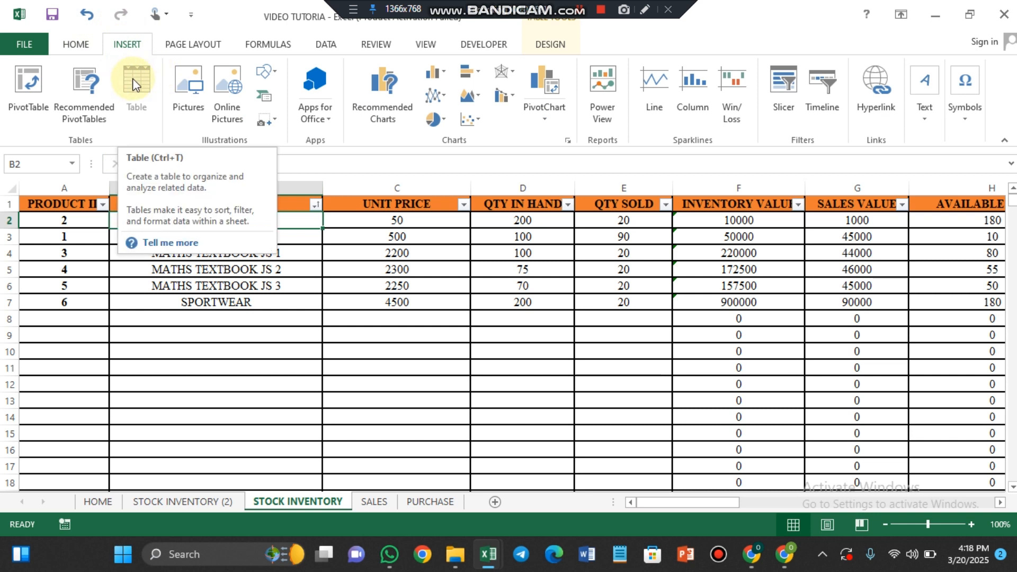
click(92, 234)
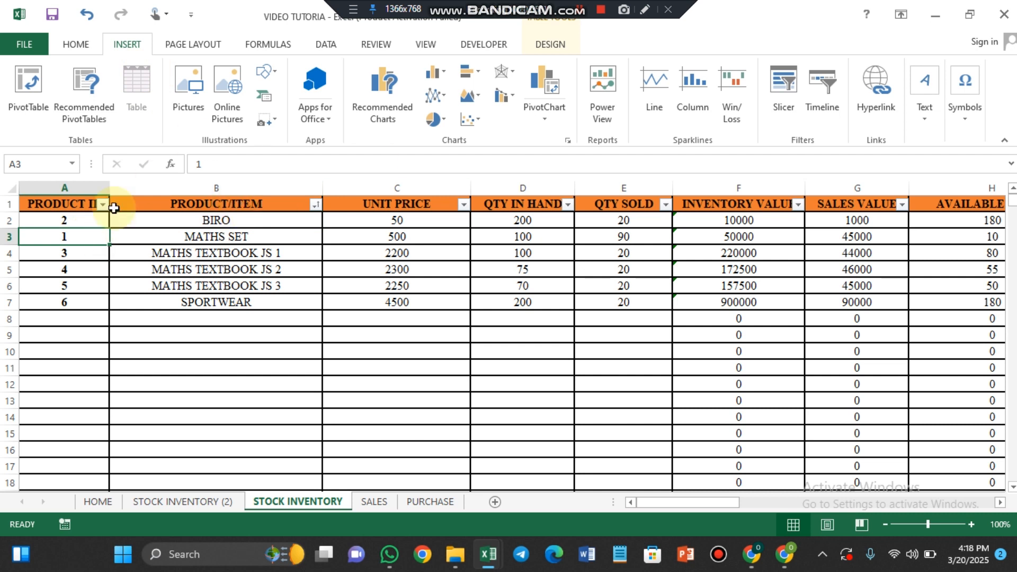
Select the whole STOCK table and try converting it to a normal range, declining the conversion.
click(77, 204)
drag(75, 205, 933, 486)
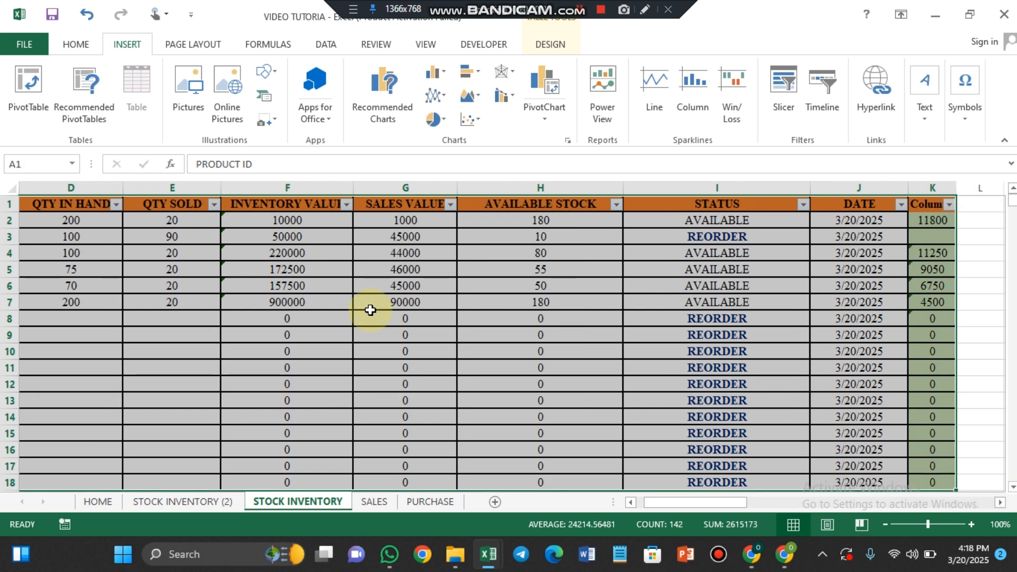
click(550, 45)
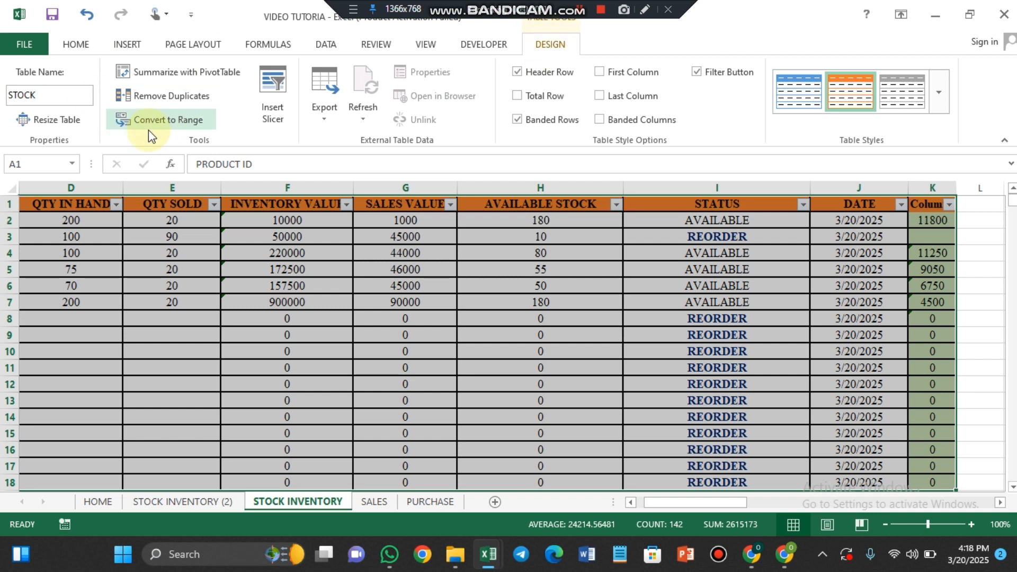
click(174, 119)
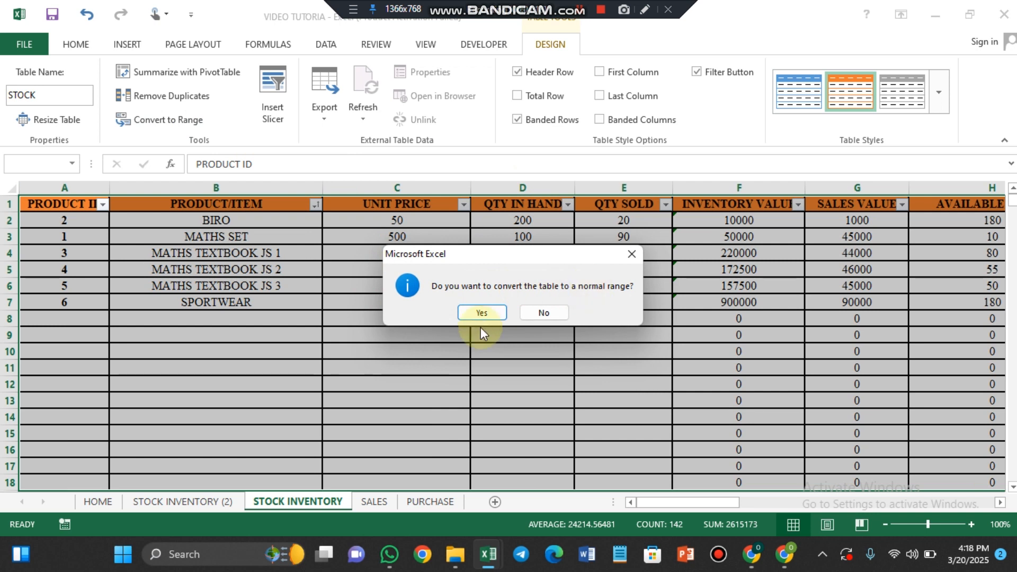
click(538, 316)
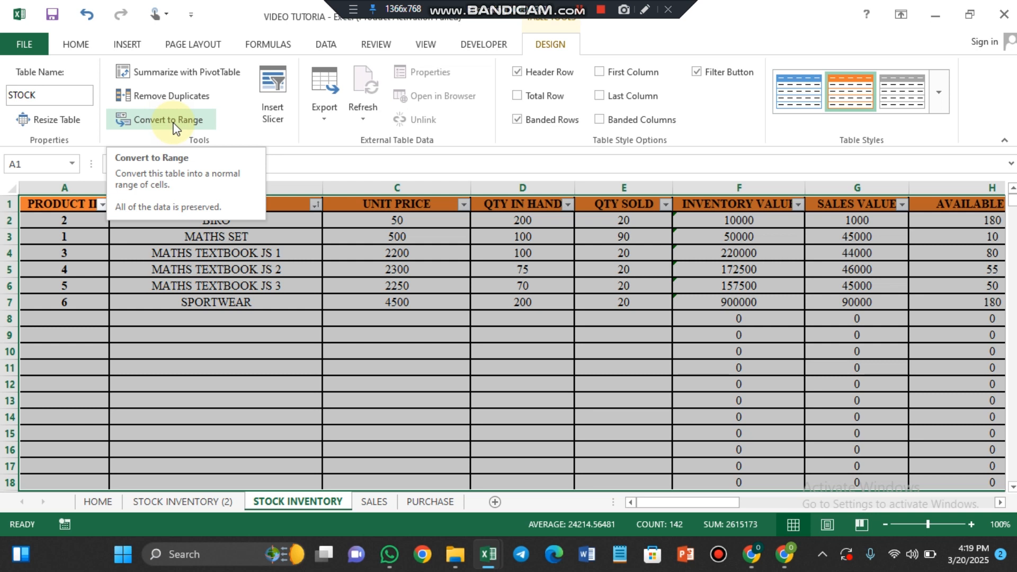
click(160, 283)
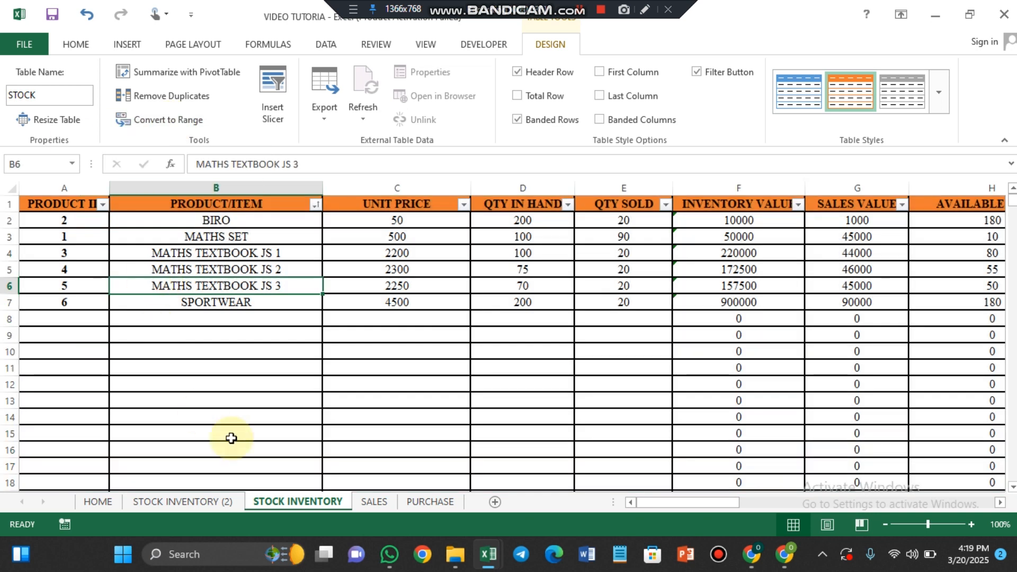
Create a table with headers from the range A1:P4 on the SALES sheet.
click(371, 501)
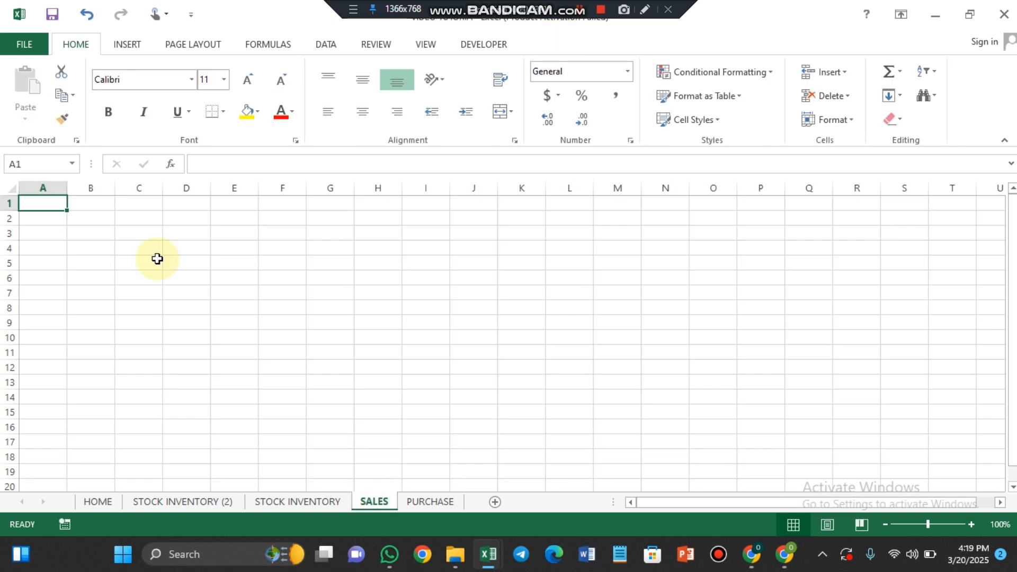
drag(37, 197, 766, 250)
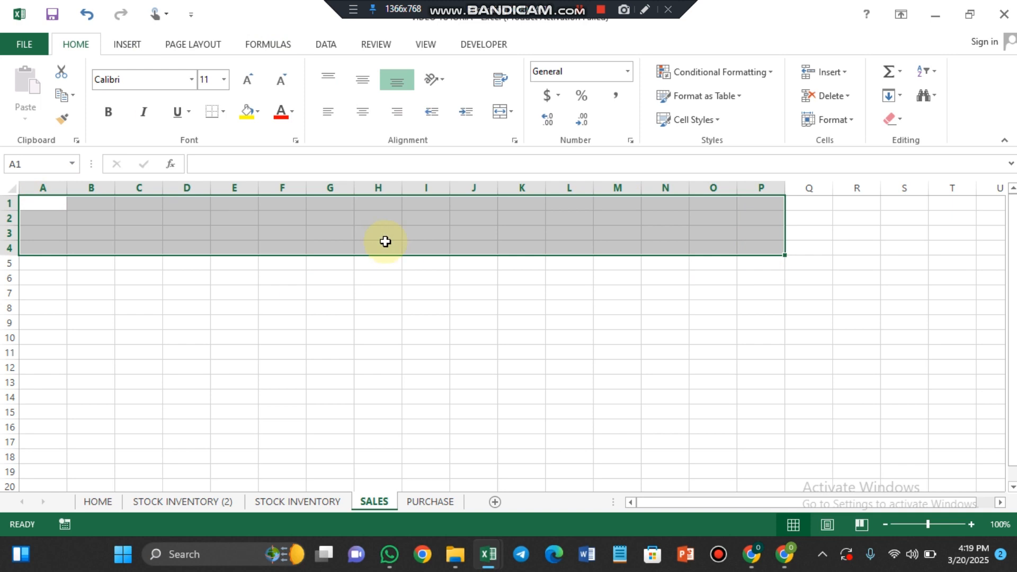
click(123, 44)
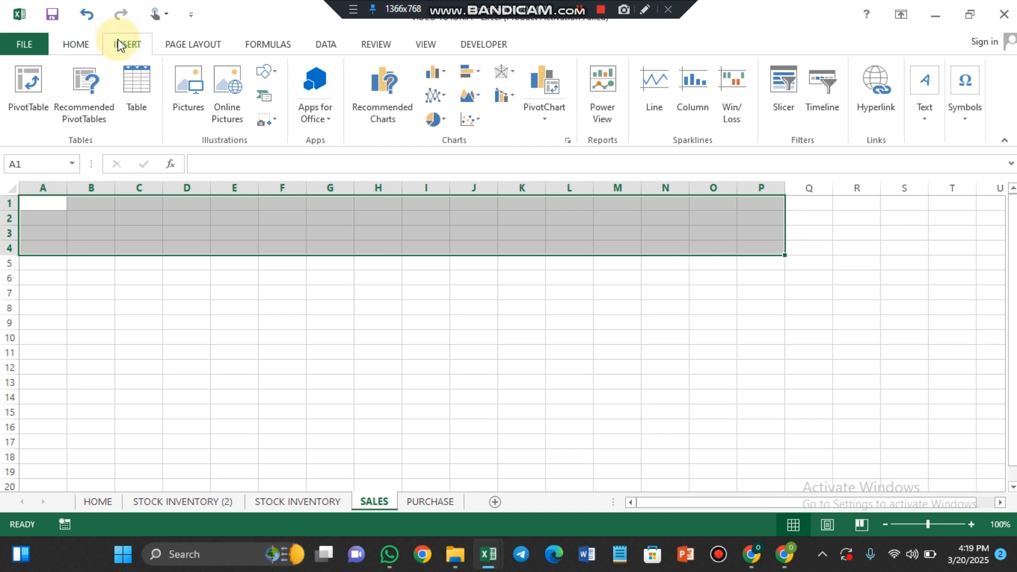
click(143, 96)
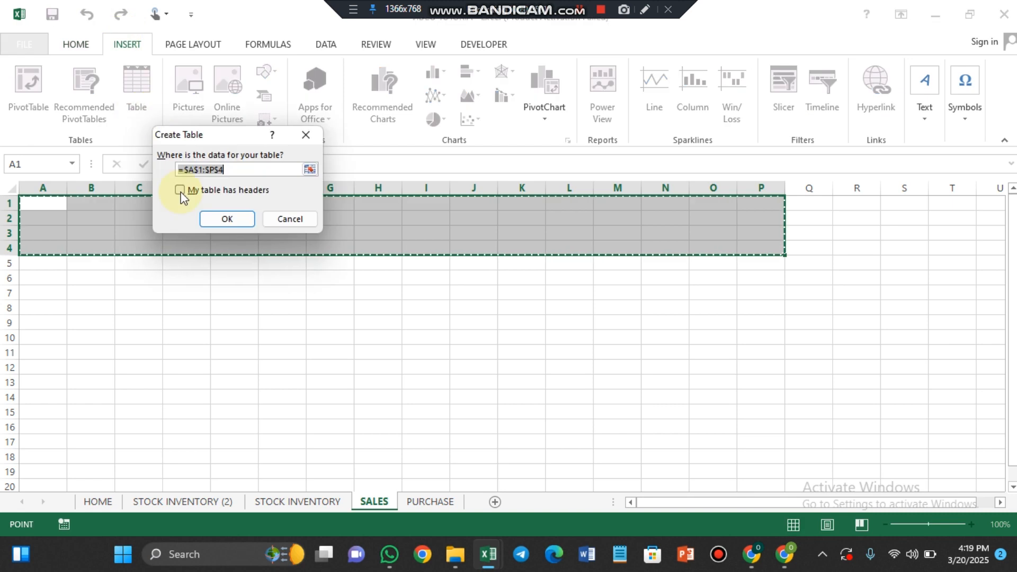
click(180, 191)
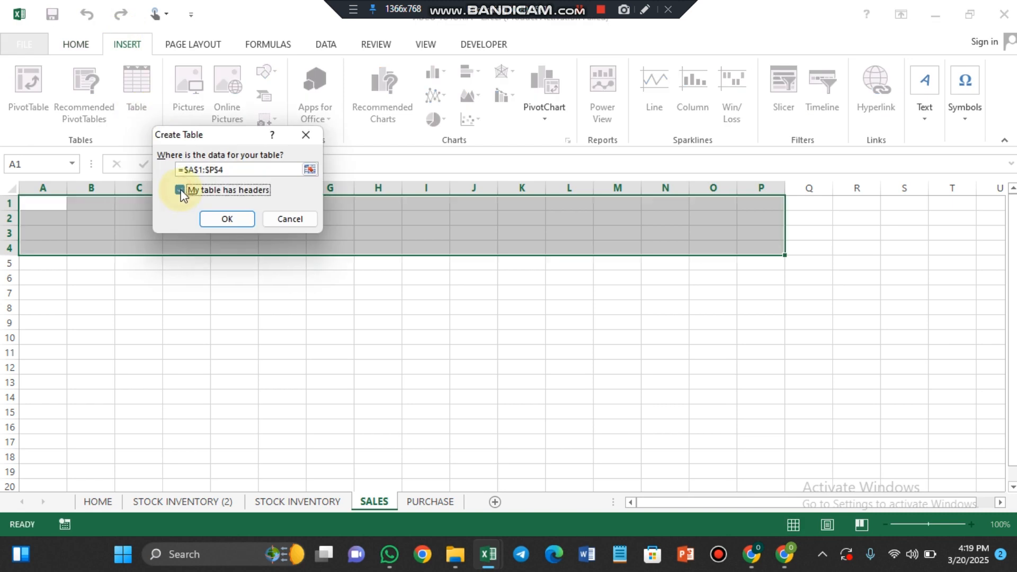
click(223, 218)
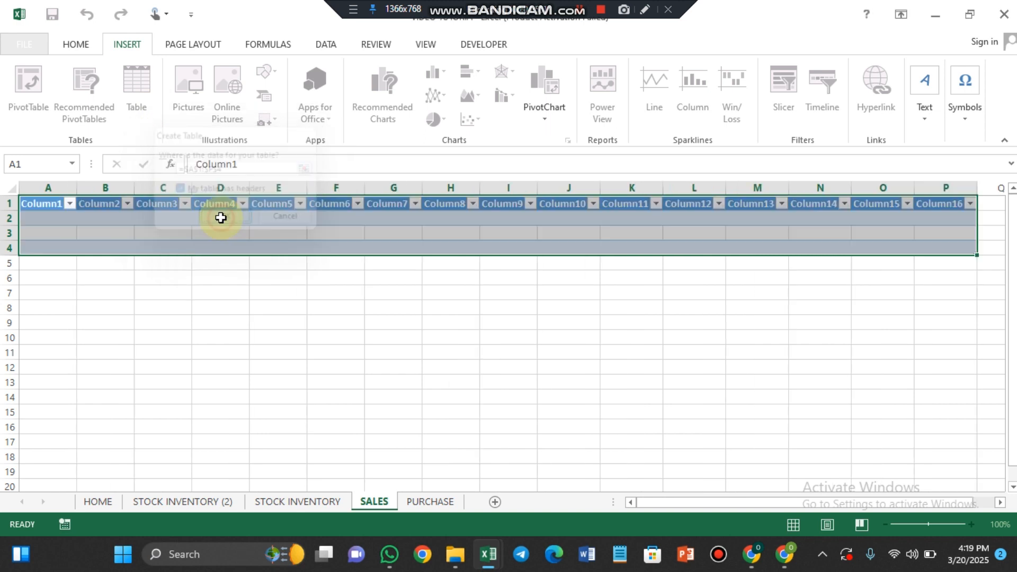
click(205, 306)
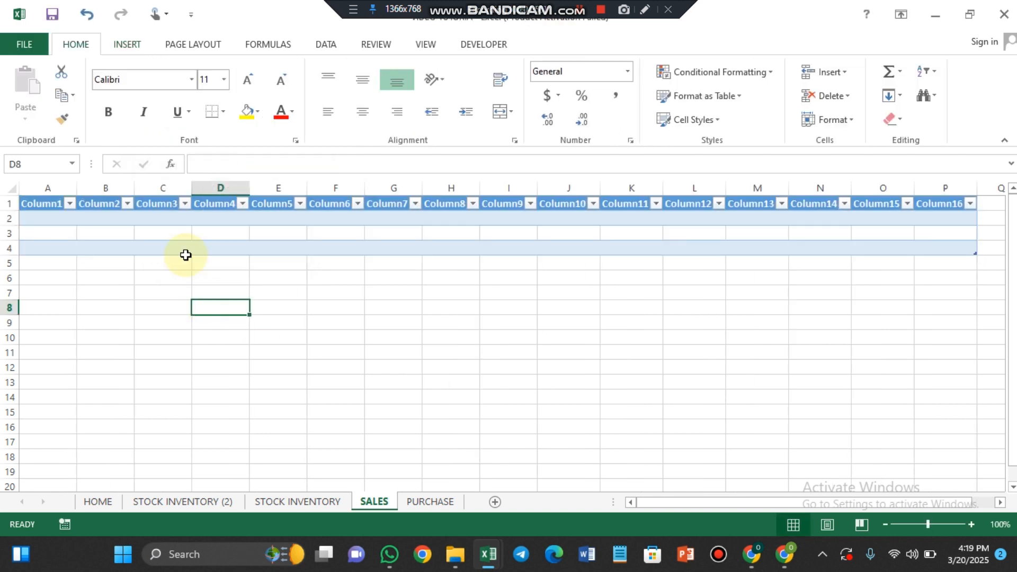
Rename the first column header of the SALES sheet's table as NAME.
click(50, 206)
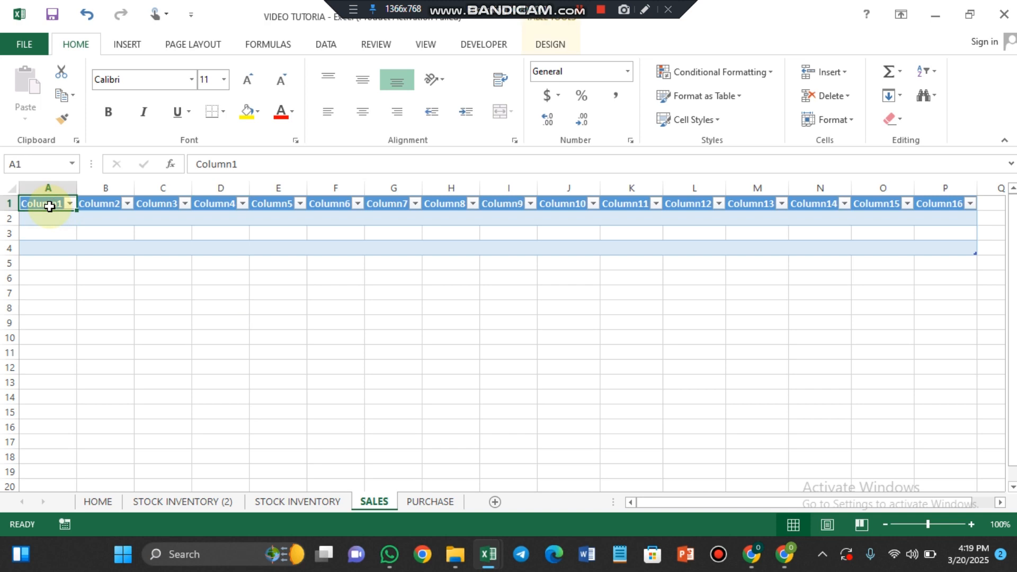
text(NAME)
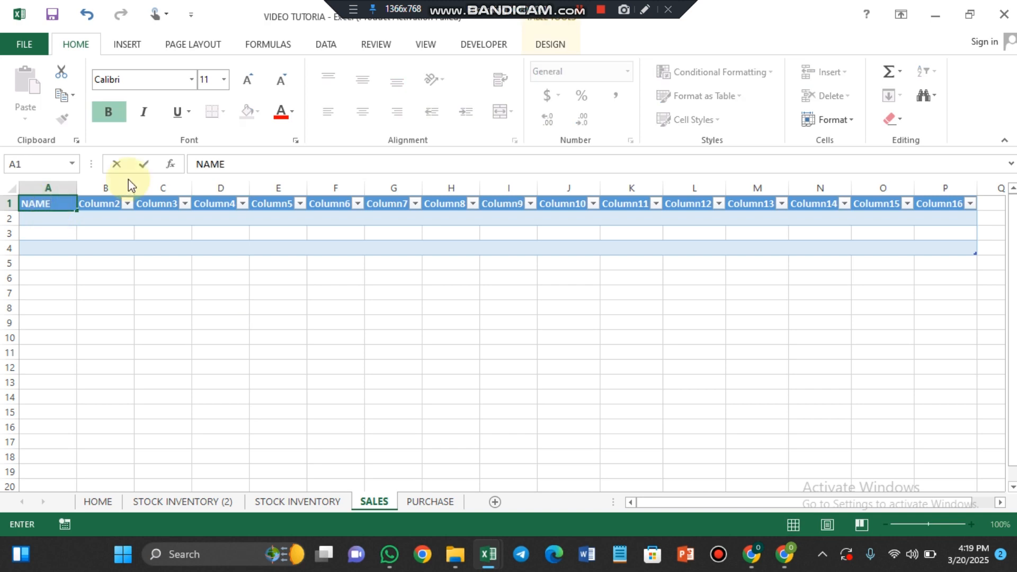
click(95, 204)
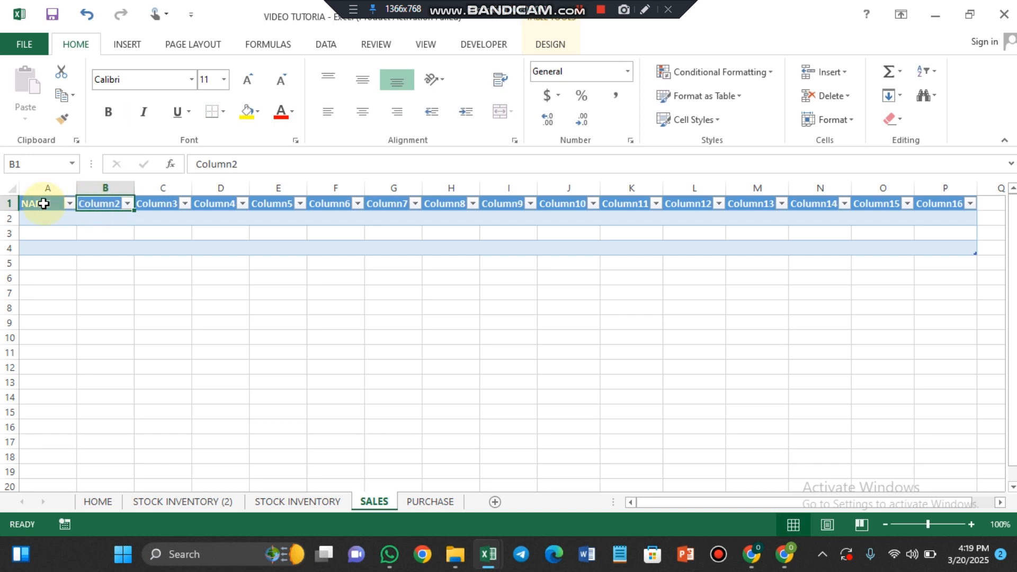
Examine the remaining column headers of the SALES sheet's table, through to the last column.
key(Right)
key(Right)
key(Right)
key(Right)
key(Right)
key(Right)
key(Right)
key(Right)
key(Right)
key(Right)
key(Right)
key(Right)
key(Right)
key(Right)
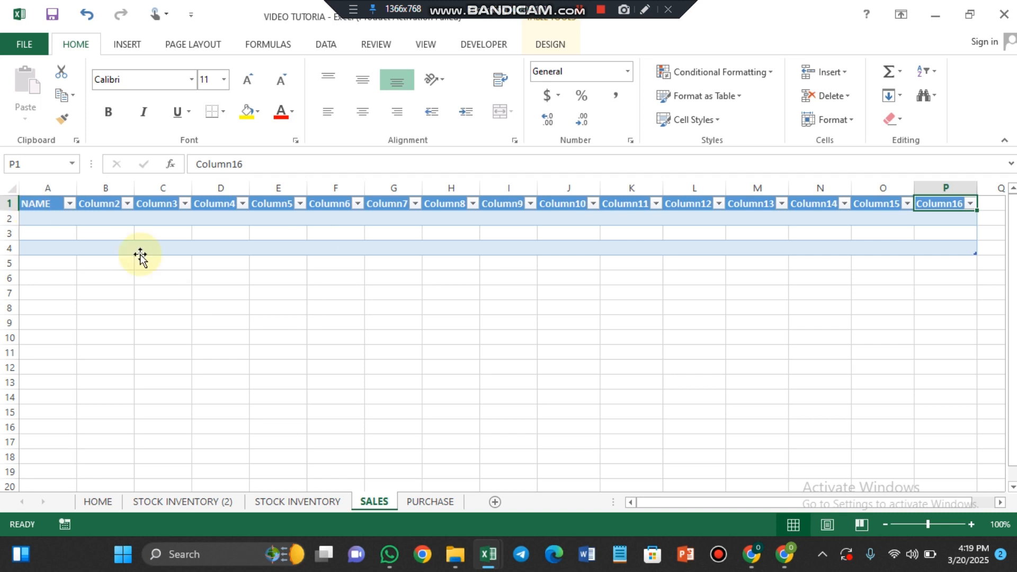
Format cells A1:P5 on the SALES sheet in bold 12-point Times New Roman and centre the text horizontally.
click(42, 207)
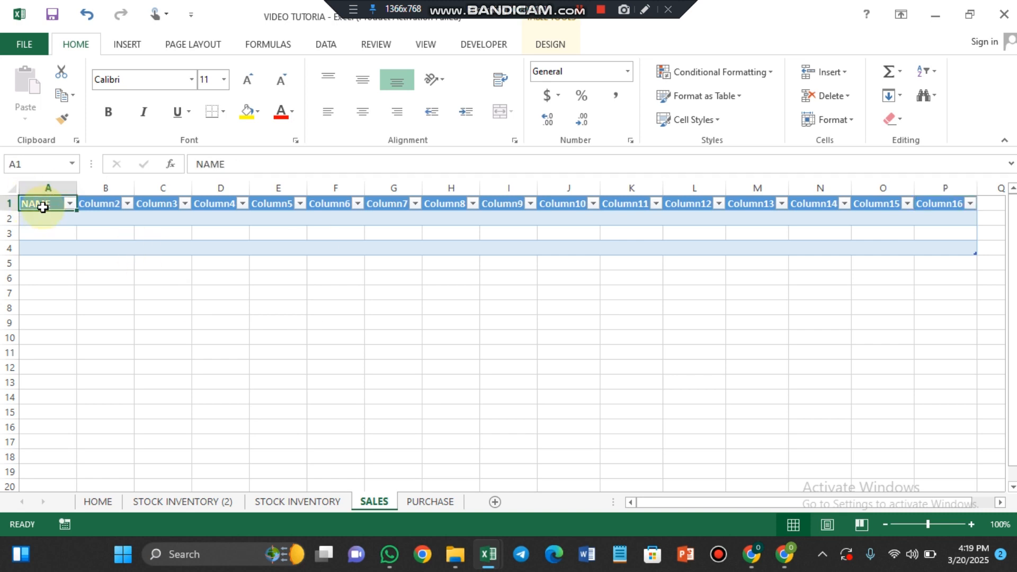
drag(42, 207, 970, 256)
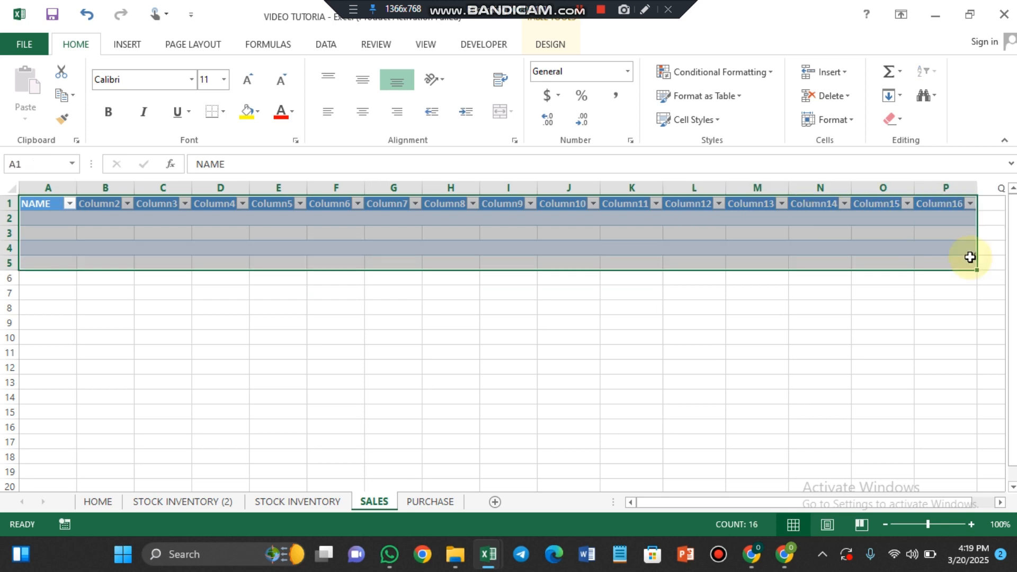
click(191, 80)
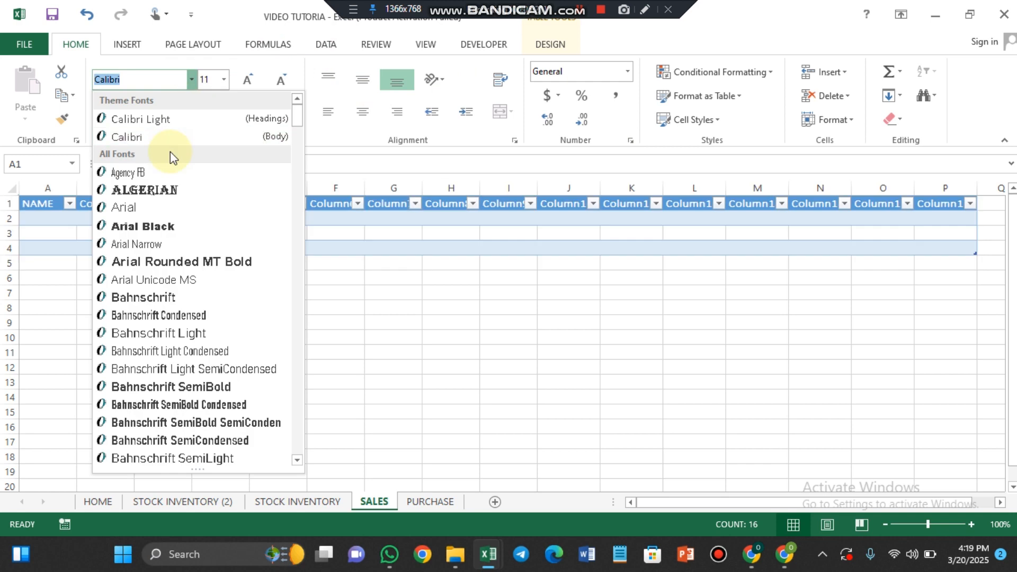
text(Times New Roman)
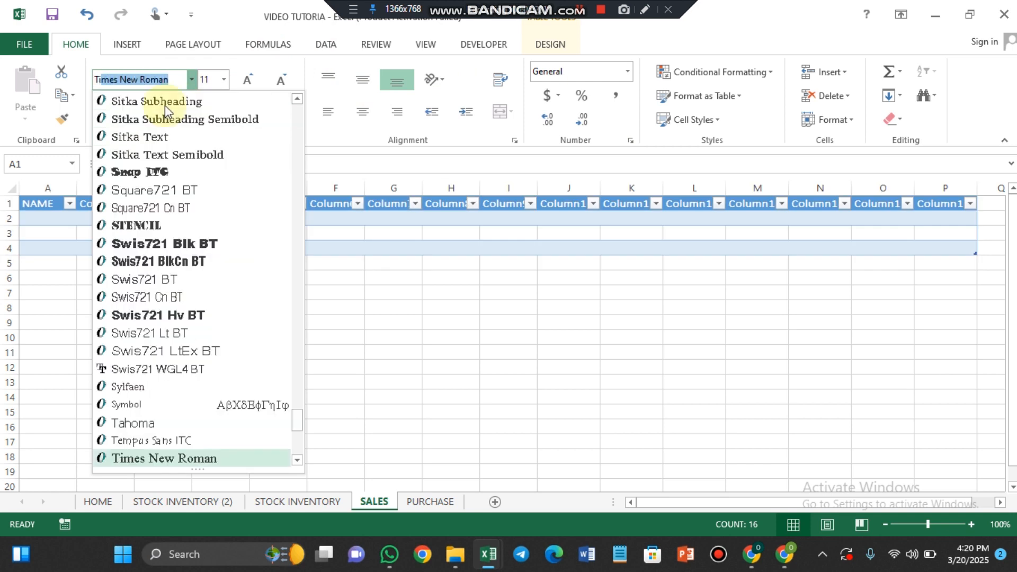
key(Return)
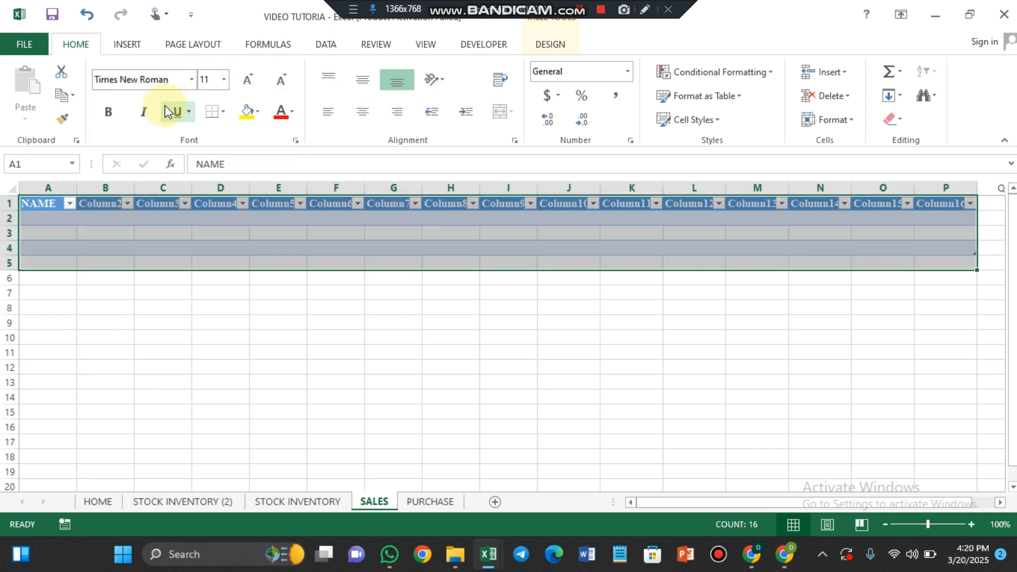
click(249, 79)
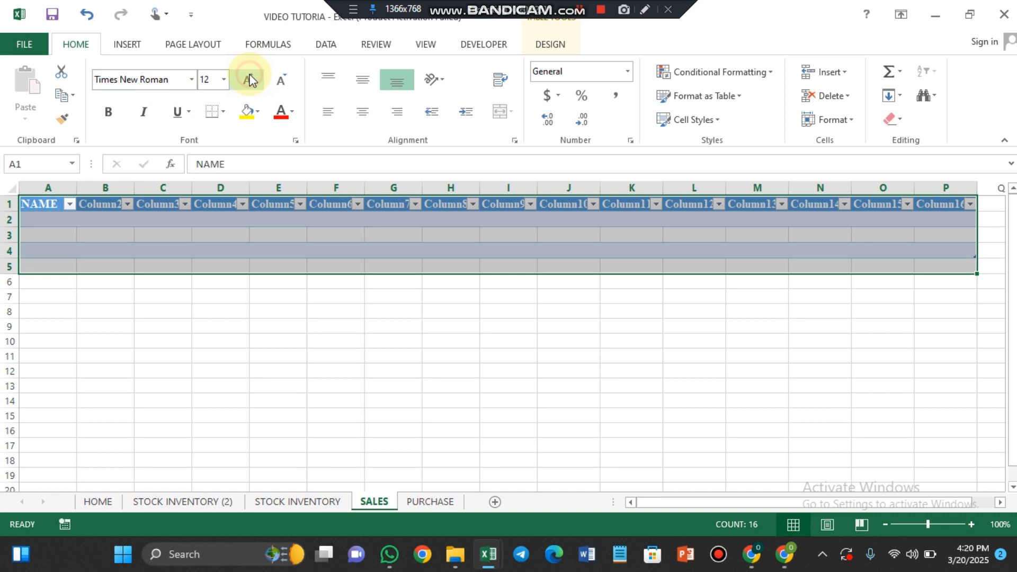
click(108, 111)
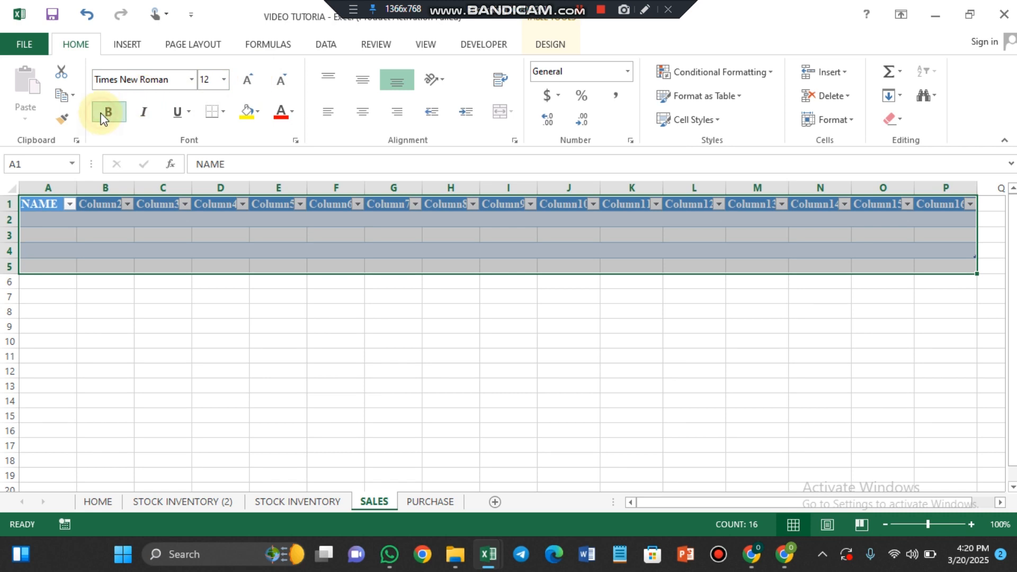
click(362, 114)
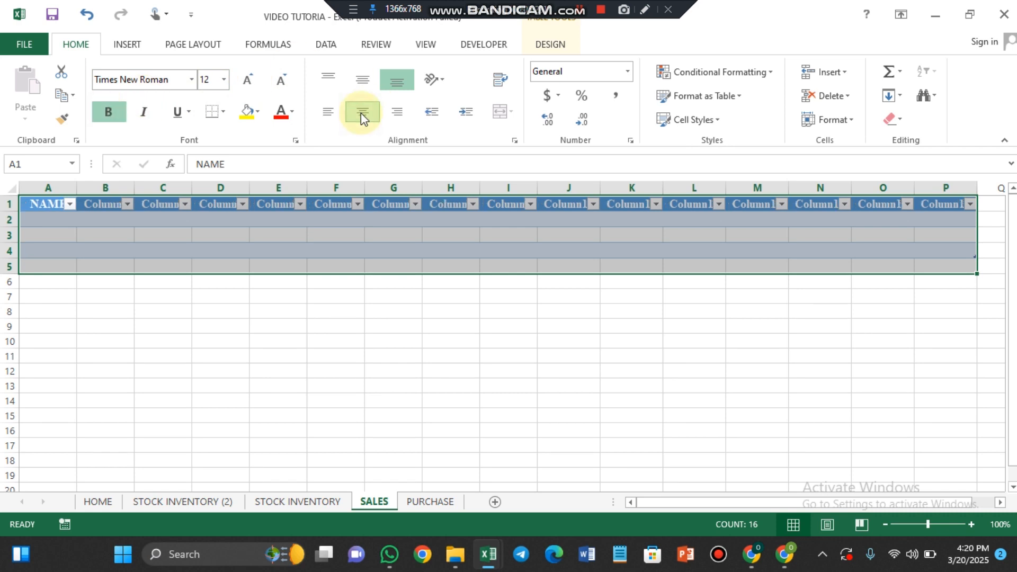
Middle-align the contents of cells A1:P5 vertically on the SALES sheet.
click(362, 76)
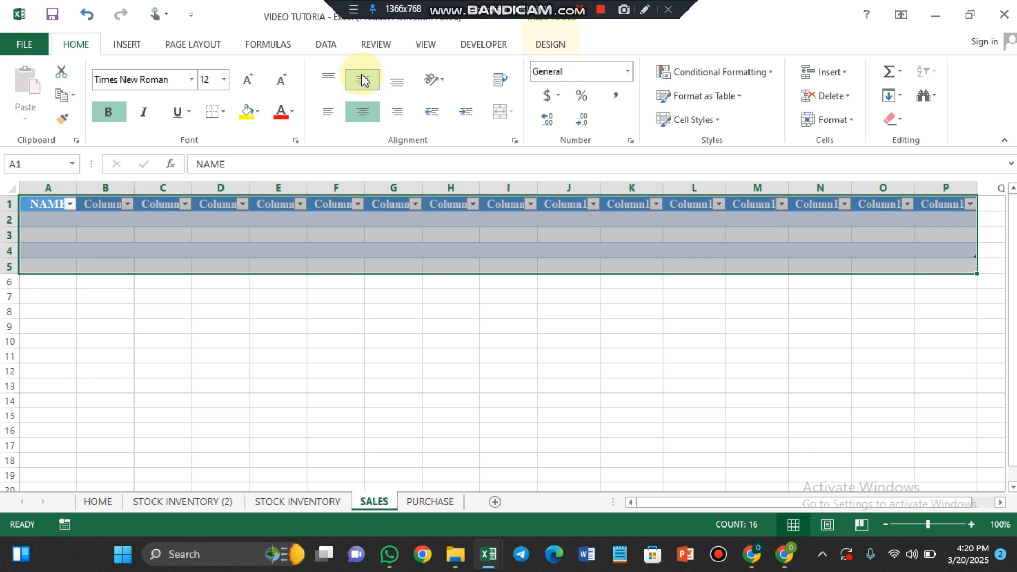
click(258, 113)
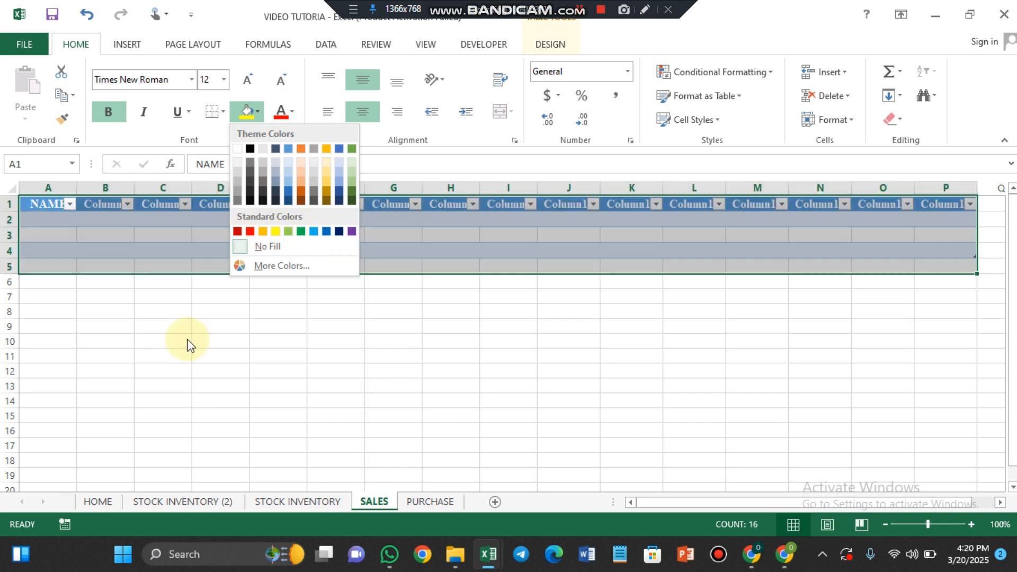
click(187, 339)
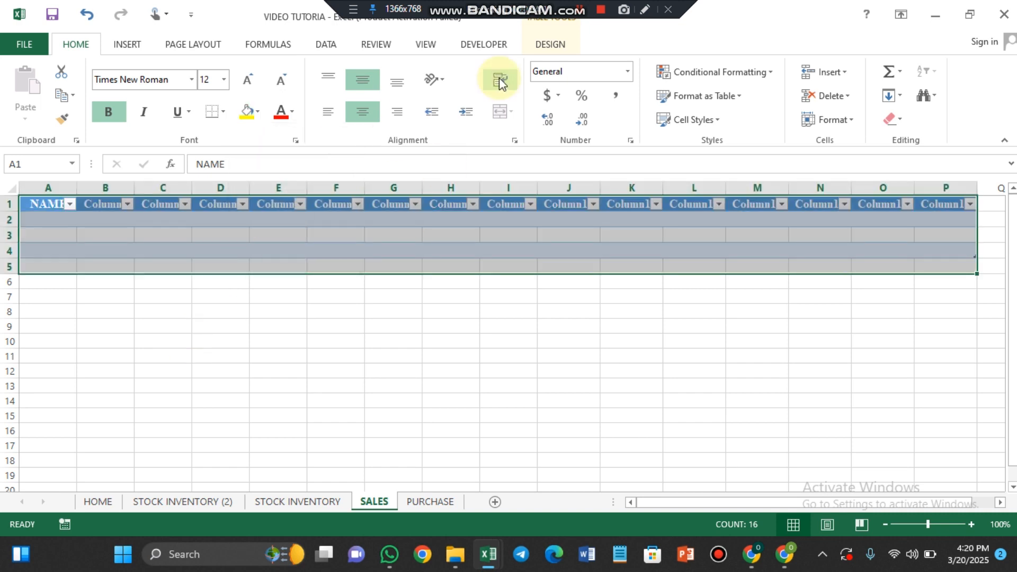
Restyle the SALES sheet's table with the green light table style that has a solid header row and horizontal row lines.
click(550, 47)
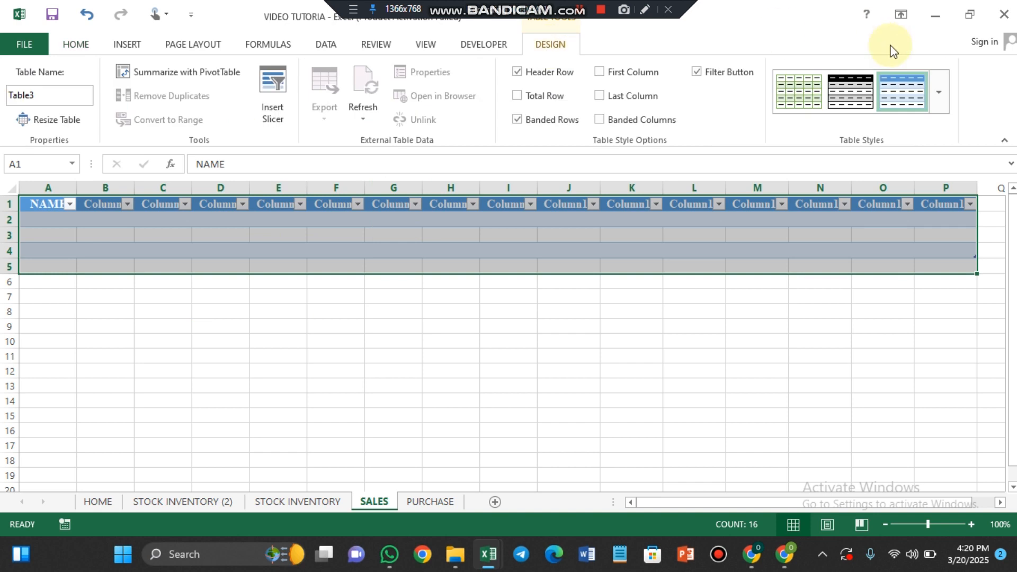
click(937, 95)
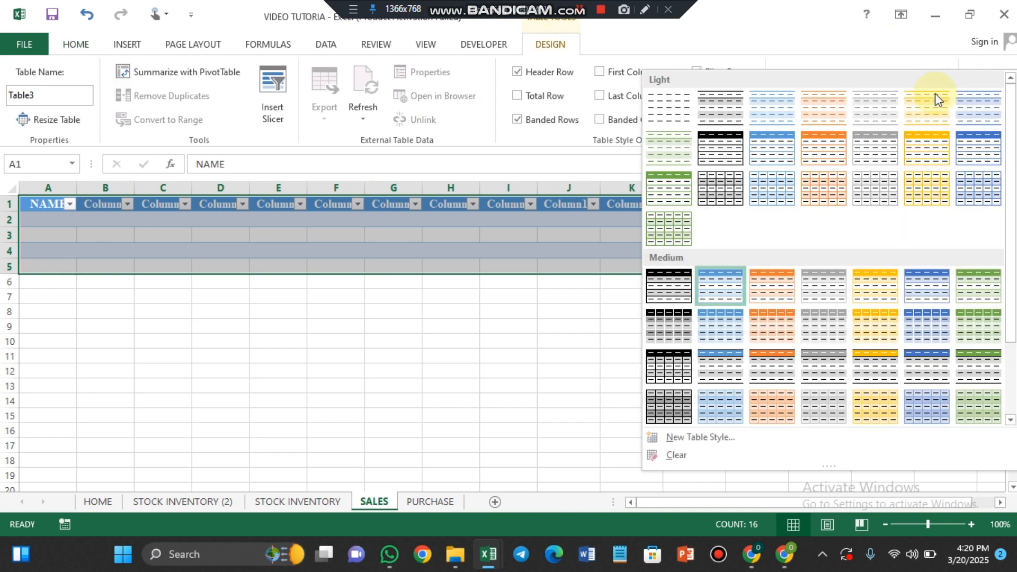
click(924, 154)
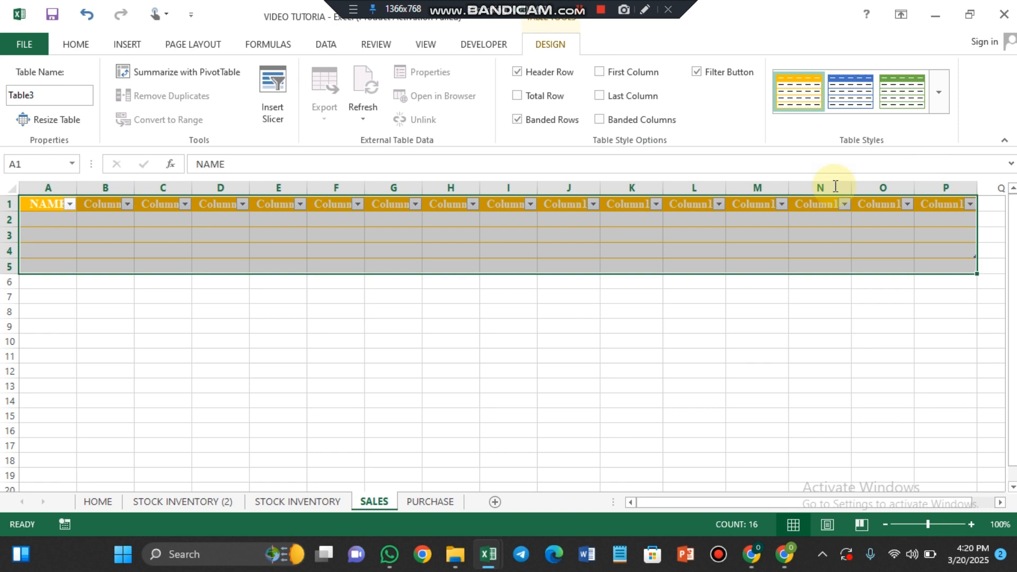
click(911, 92)
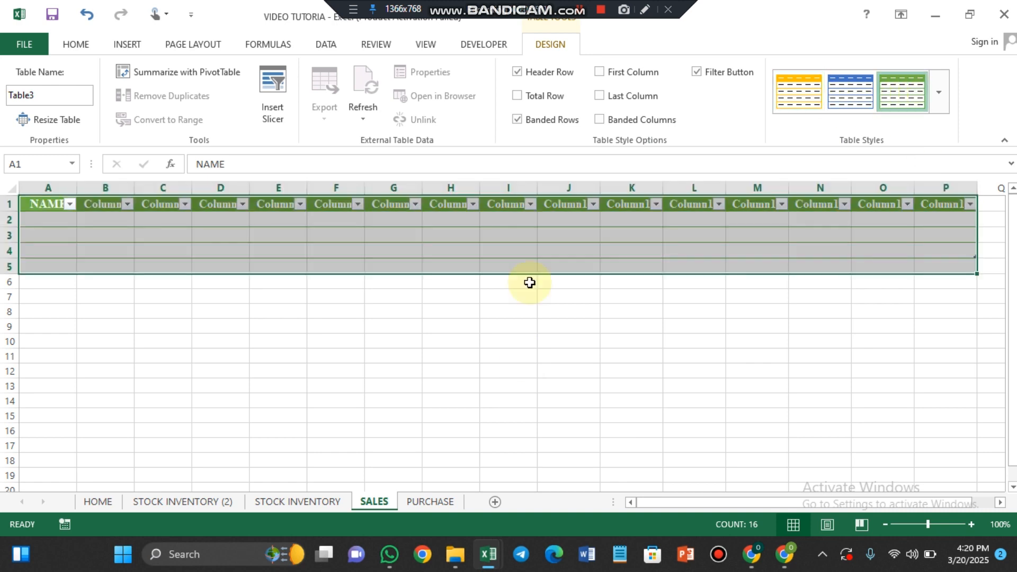
click(331, 356)
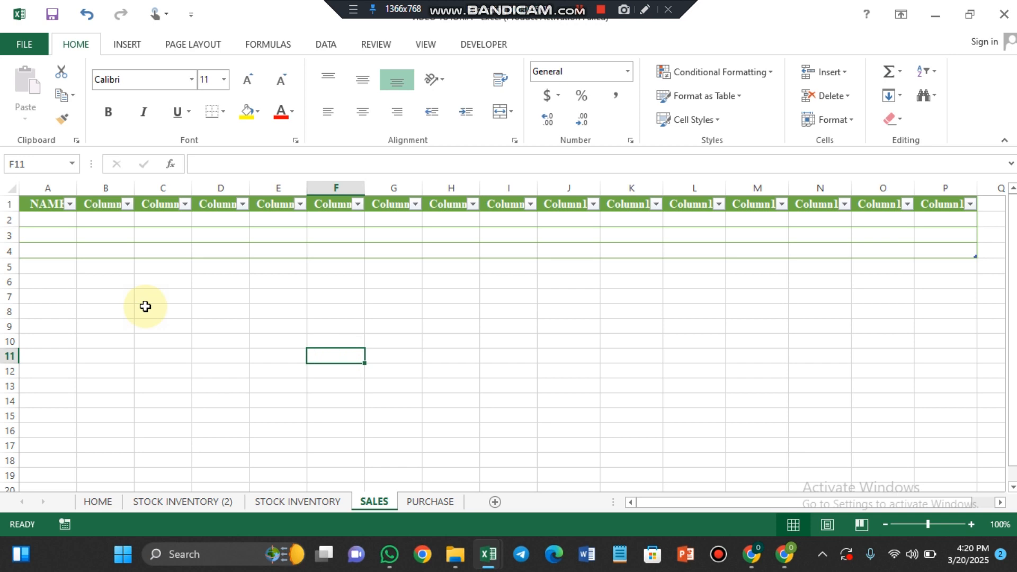